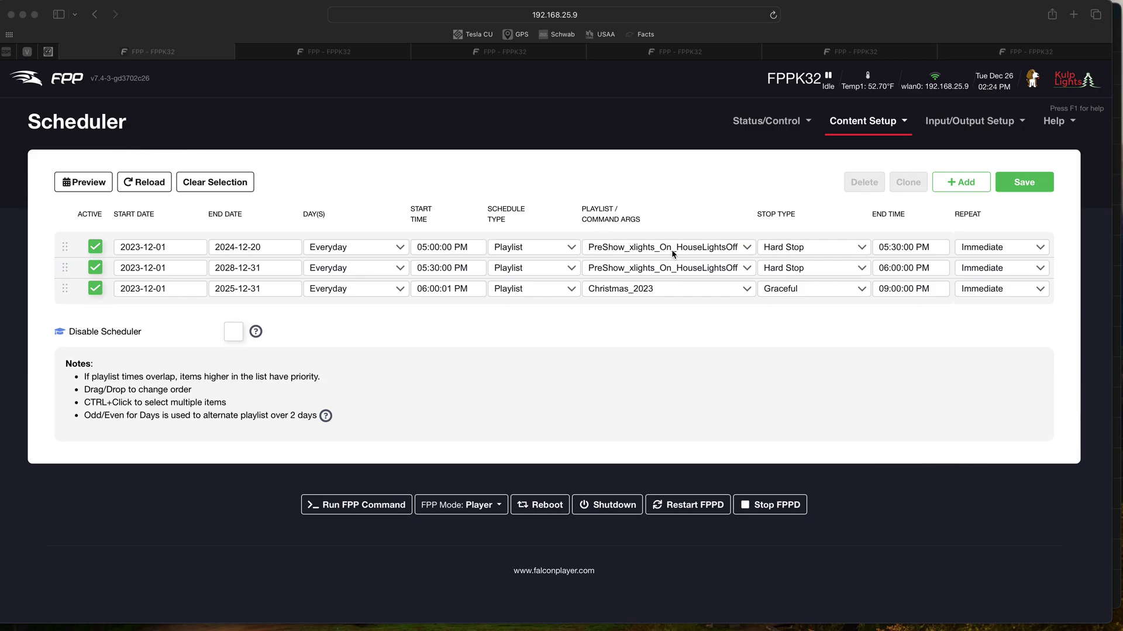
- Open the PreShow_xlights_On_HouseLightsOff playlist with its HAlightsoff.sh lead-in and 2023redandwhitepreshow.fseq sequence
{"action": "left_click", "coordinate": [330, 55]}
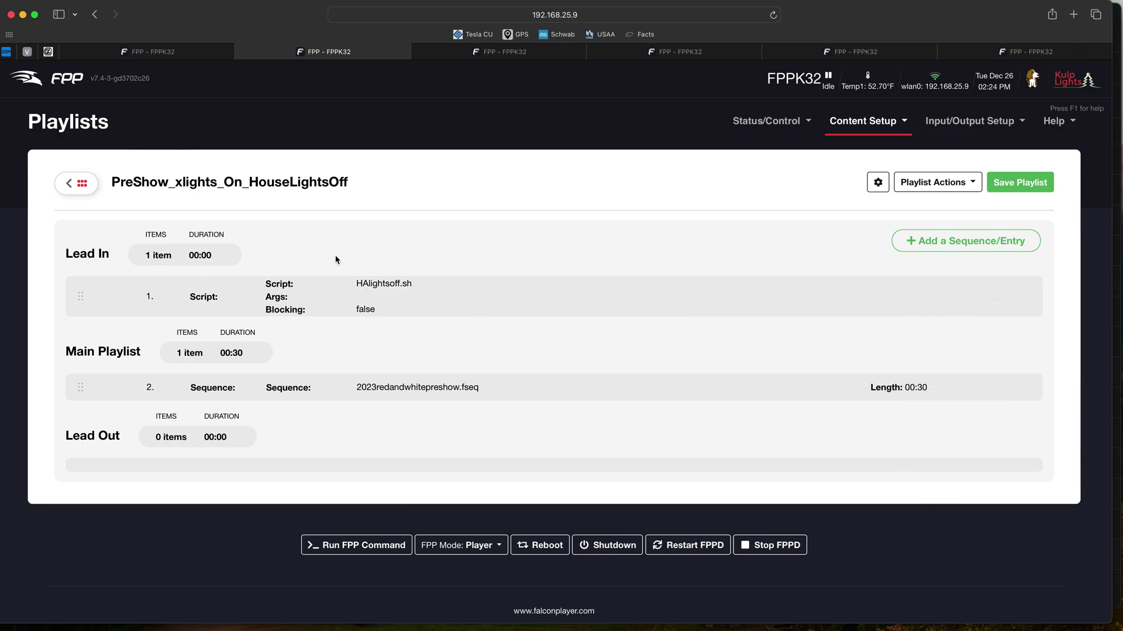
- View HAlightsoff.sh posting to the fppturnlightsoff webhook, then switch to Home Assistant's automations list
{"action": "mouse_move", "coordinate": [427, 395]}
{"action": "left_click", "coordinate": [494, 53]}
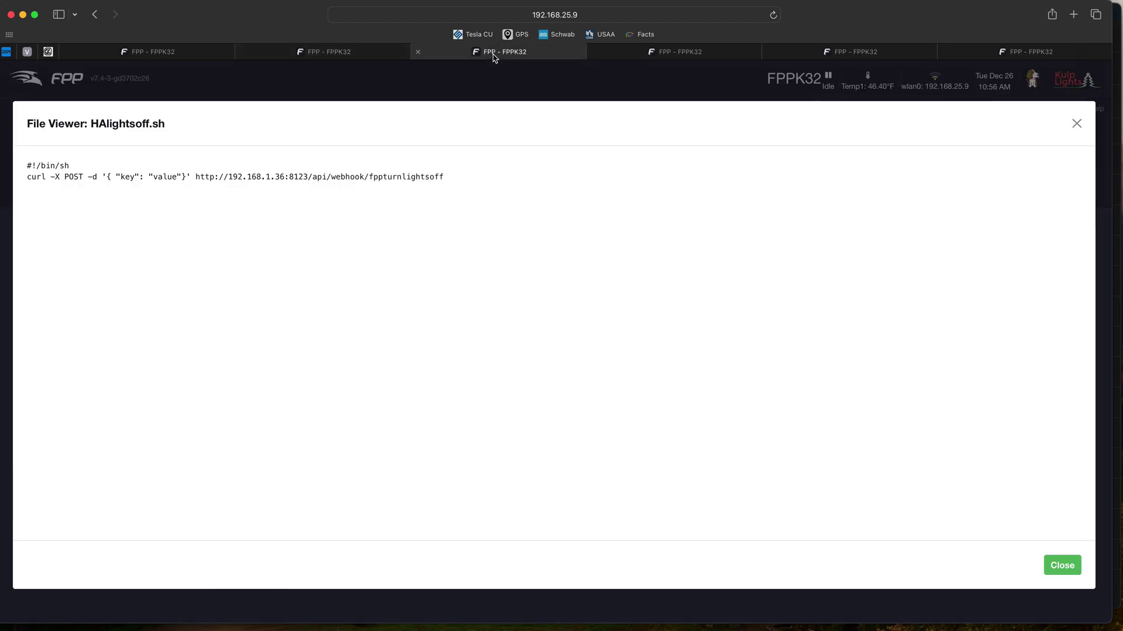
{"action": "left_click", "coordinate": [1119, 23]}
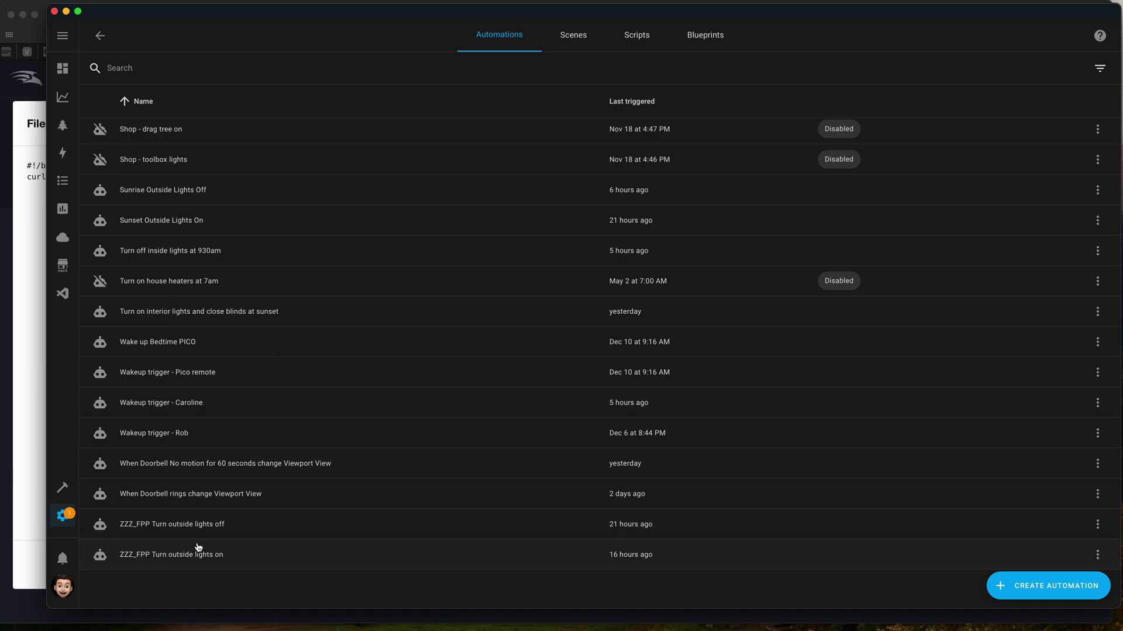
- Open ZZZ_FPP Turn outside lights off and expand its fppturnlightsoff trigger, Front Soffit Lights and Office Lamp actions
{"action": "left_click", "coordinate": [208, 529]}
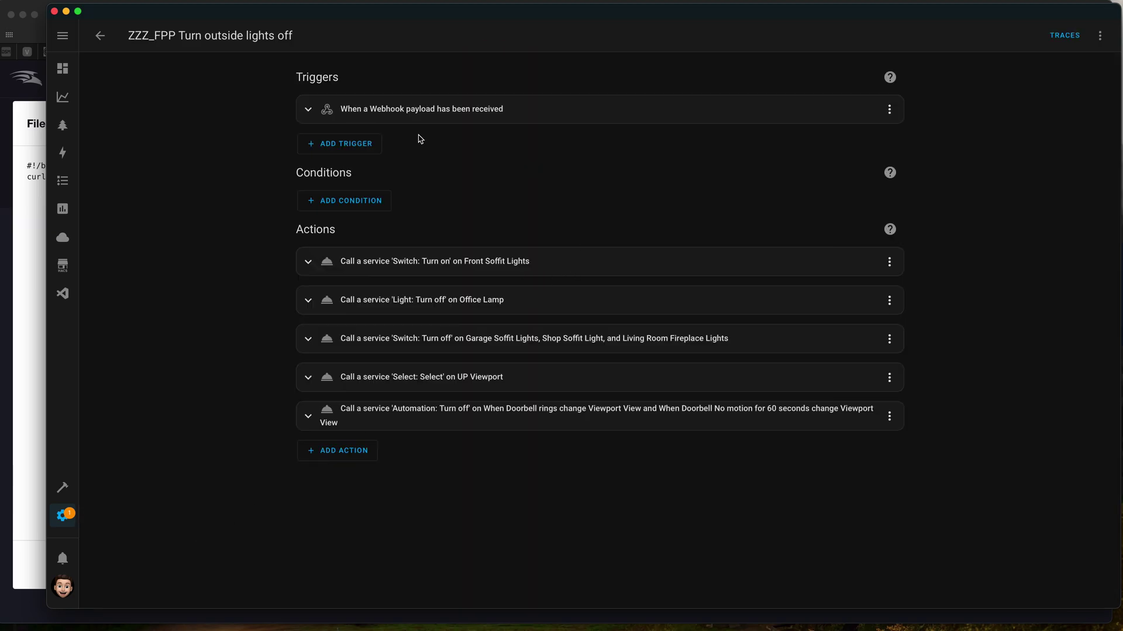
{"action": "left_click", "coordinate": [310, 112]}
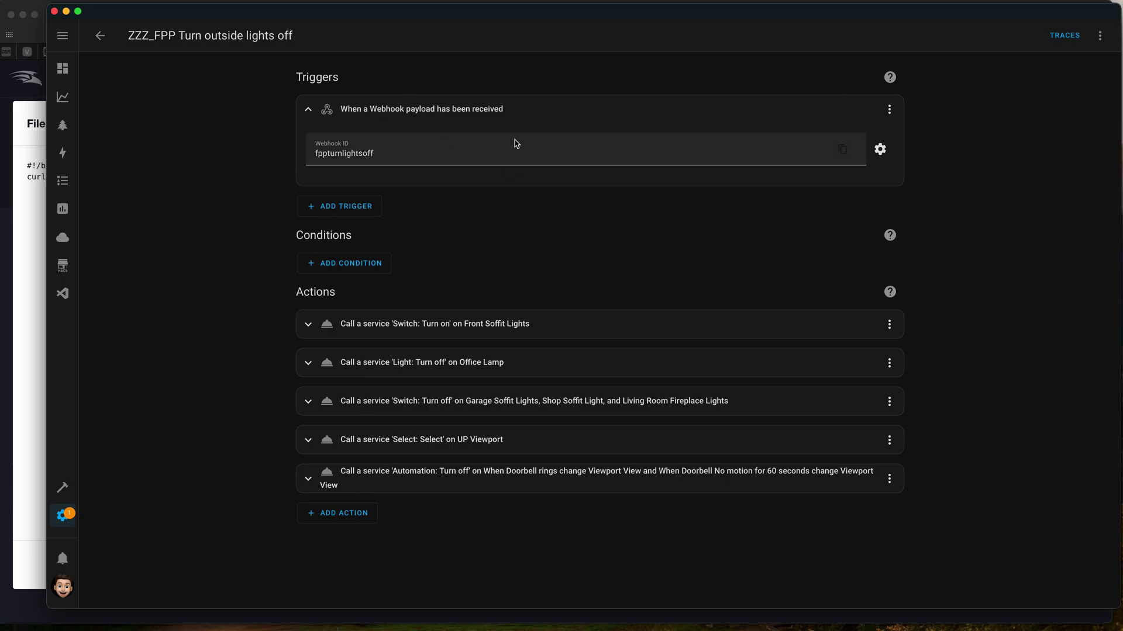
{"action": "left_click", "coordinate": [309, 325]}
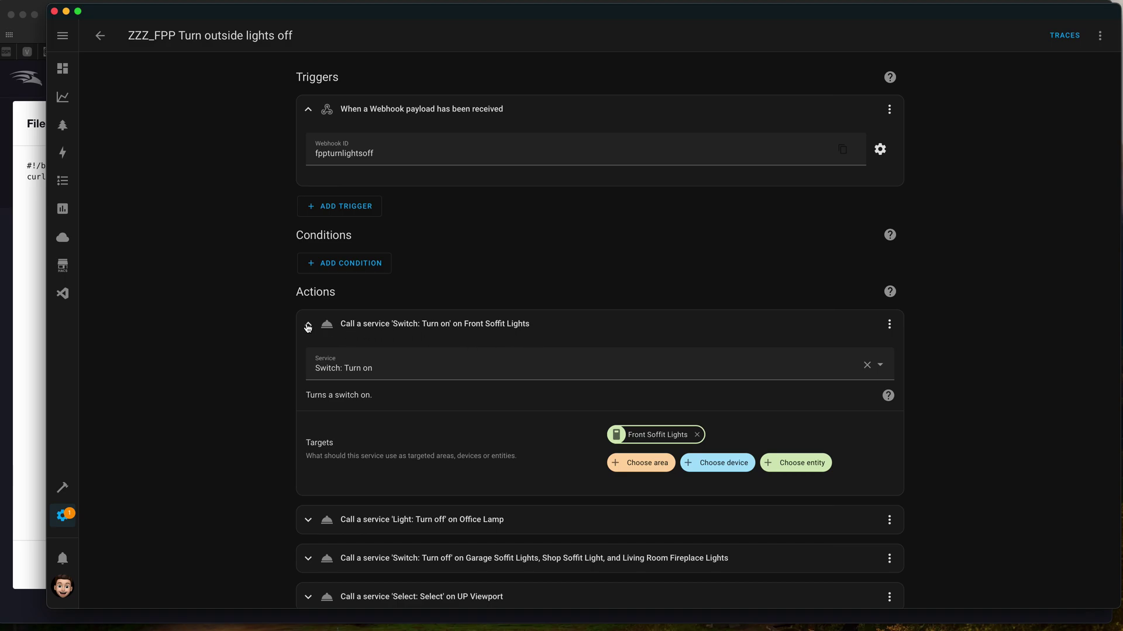
{"action": "scroll", "coordinate": [294, 349], "scroll_direction": "down", "scroll_amount": 3}
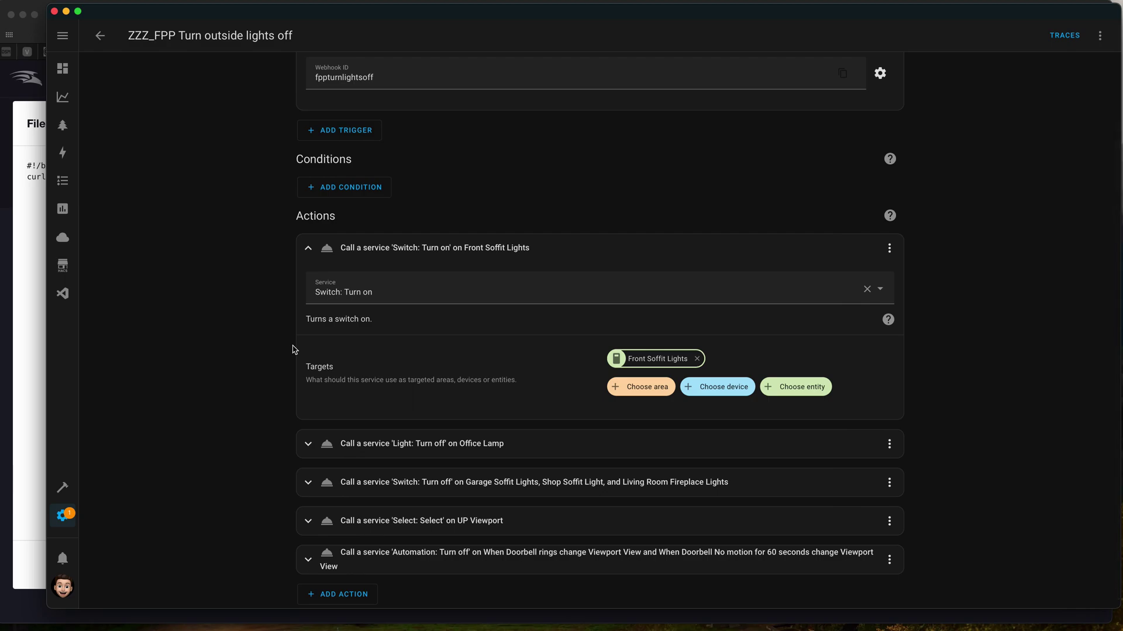
{"action": "scroll", "coordinate": [294, 349], "scroll_direction": "down", "scroll_amount": 1}
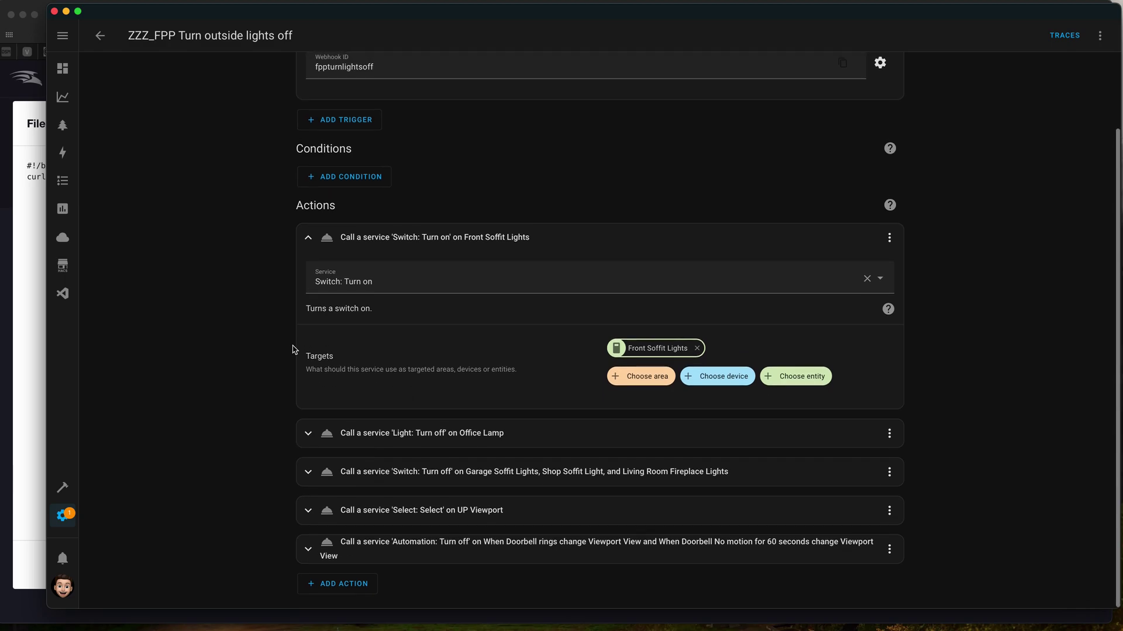
{"action": "left_click", "coordinate": [308, 435]}
{"action": "scroll", "coordinate": [489, 406], "scroll_direction": "down", "scroll_amount": 5}
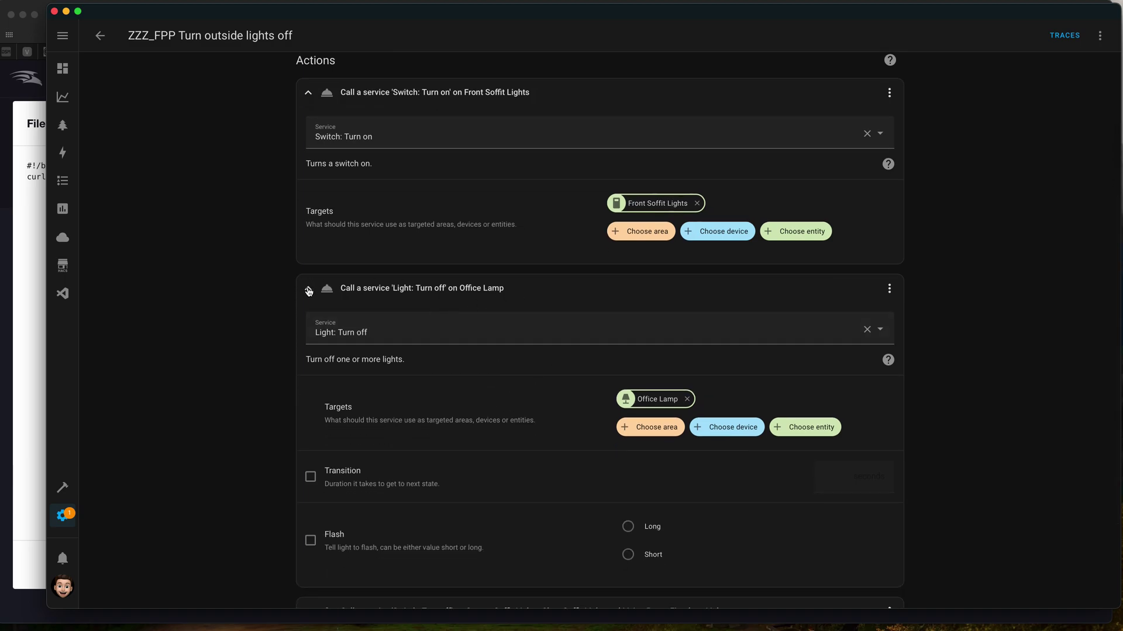
- Collapse Office Lamp and expand the Switch: Turn off action for Garage Soffit, Shop Soffit and Fireplace Lights
{"action": "left_click", "coordinate": [308, 291]}
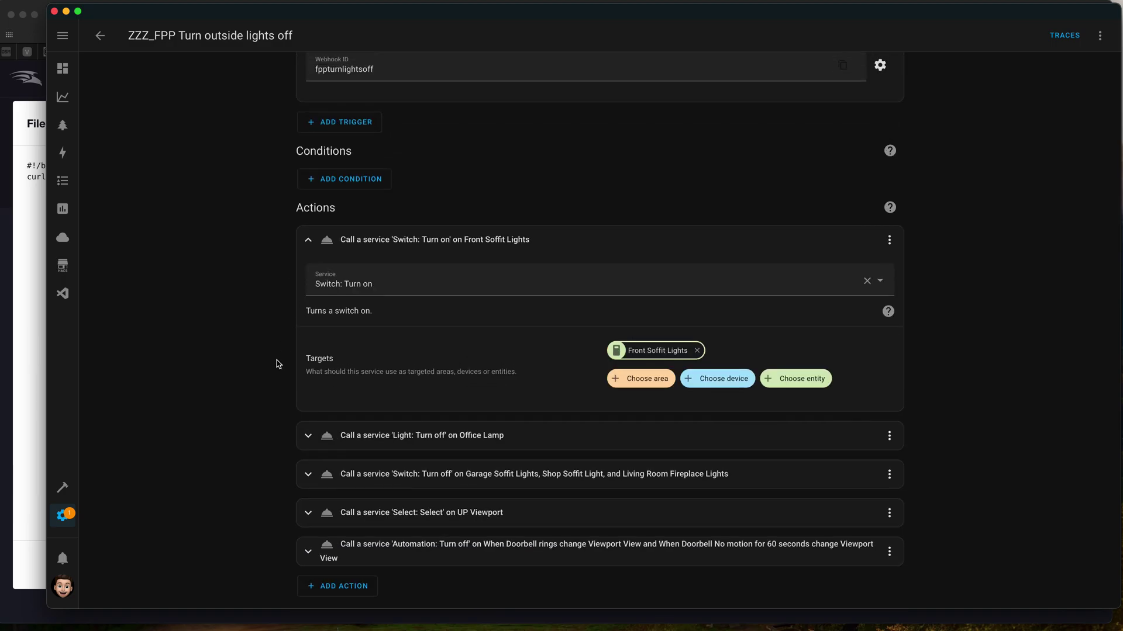
{"action": "left_click", "coordinate": [308, 474]}
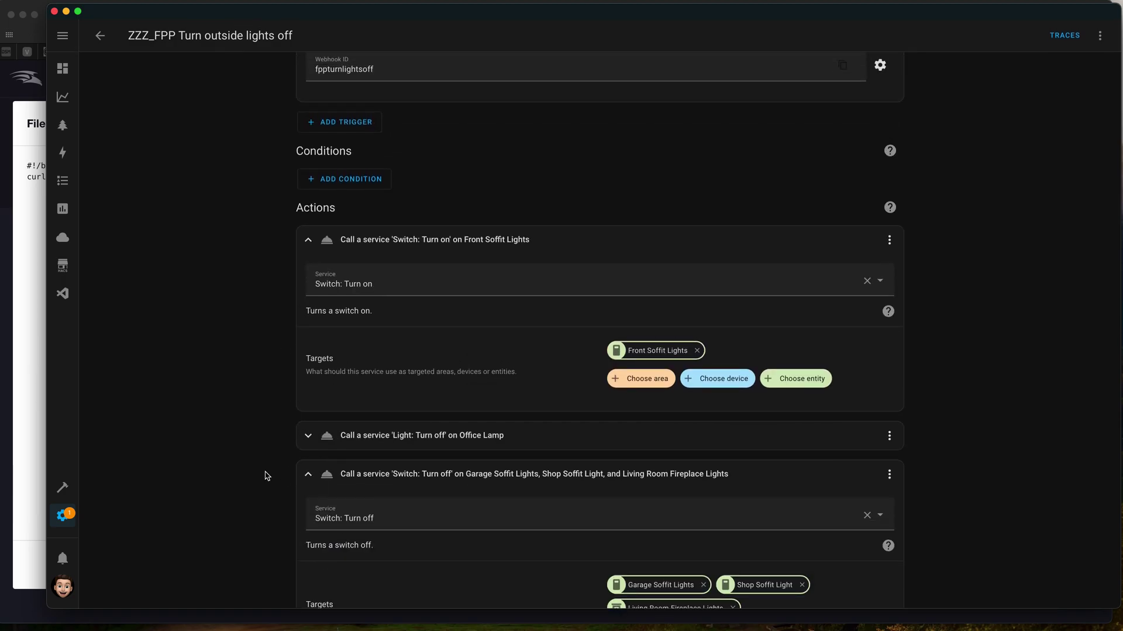
{"action": "scroll", "coordinate": [263, 472], "scroll_direction": "down", "scroll_amount": 3}
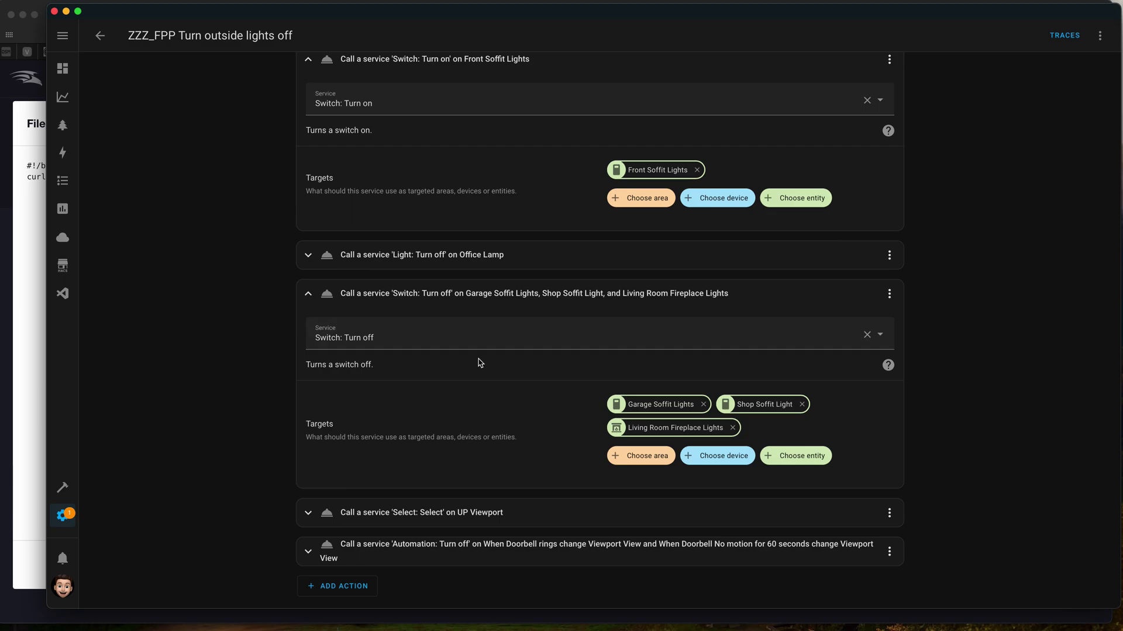
{"action": "scroll", "coordinate": [528, 359], "scroll_direction": "up", "scroll_amount": 1}
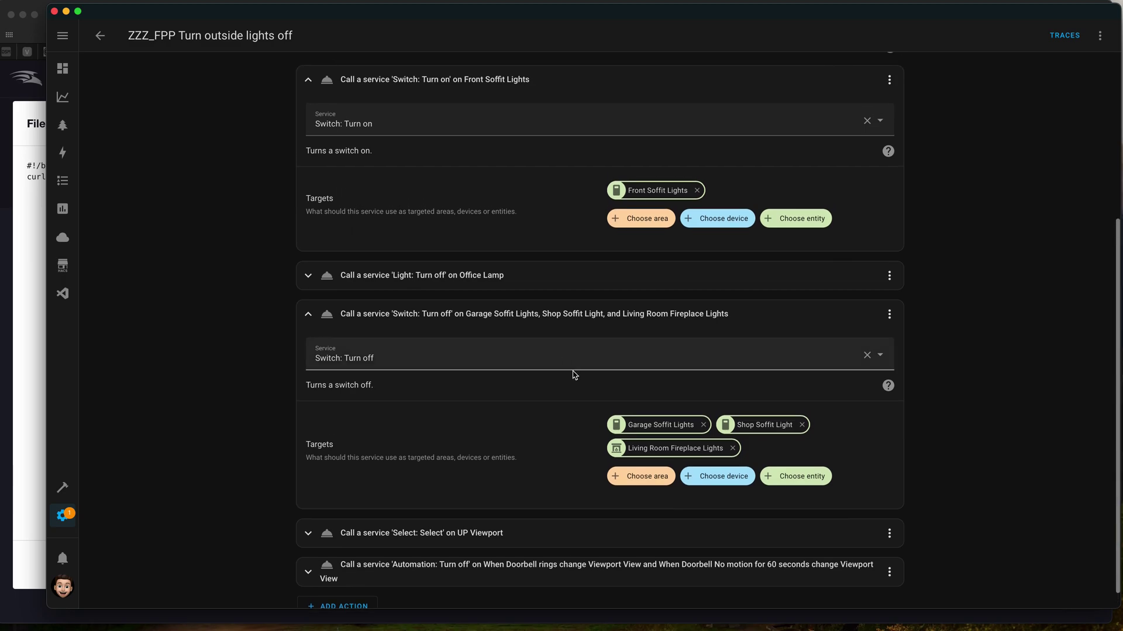
{"action": "scroll", "coordinate": [430, 360], "scroll_direction": "up", "scroll_amount": 5}
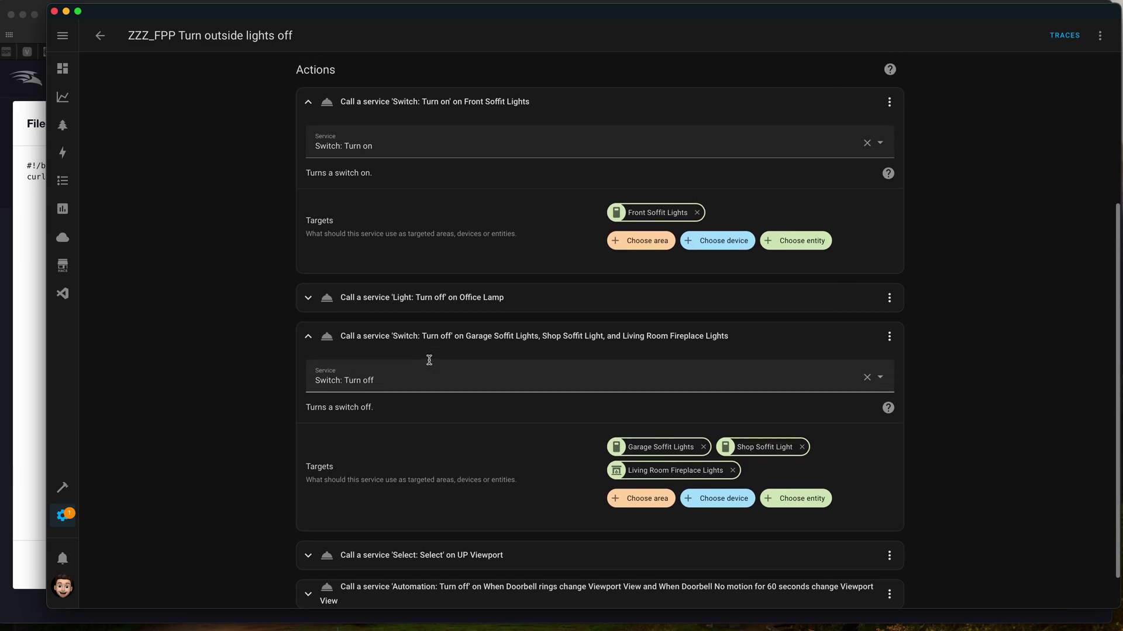
{"action": "scroll", "coordinate": [429, 360], "scroll_direction": "up", "scroll_amount": 3}
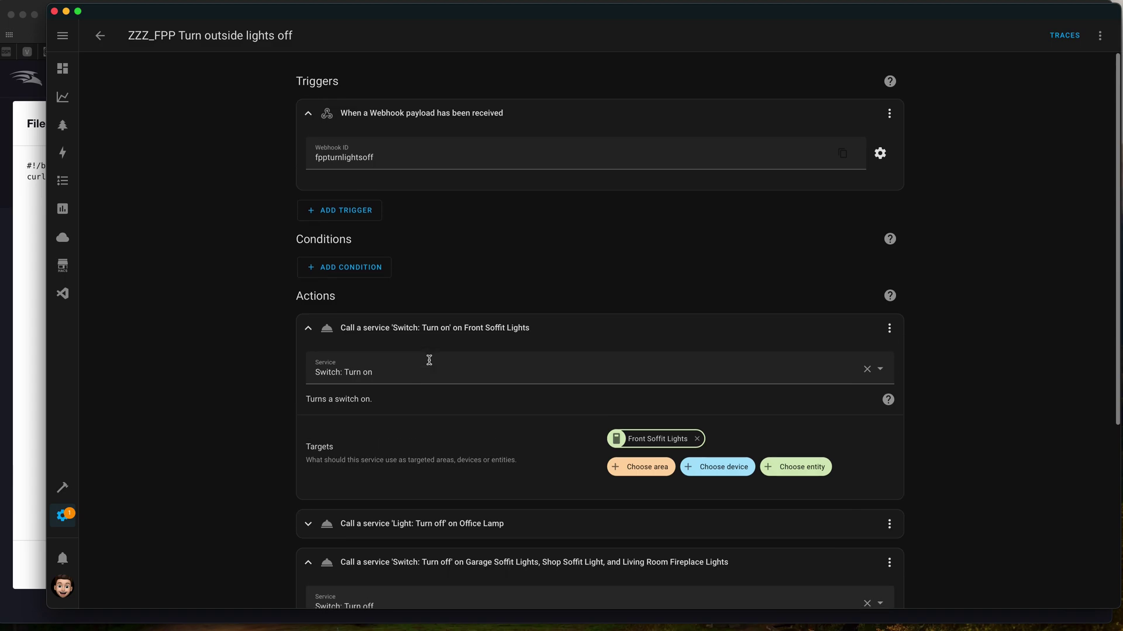
- Expand and collapse the Office Lamp action details once more
{"action": "left_click", "coordinate": [418, 520]}
{"action": "scroll", "coordinate": [568, 454], "scroll_direction": "down", "scroll_amount": 4}
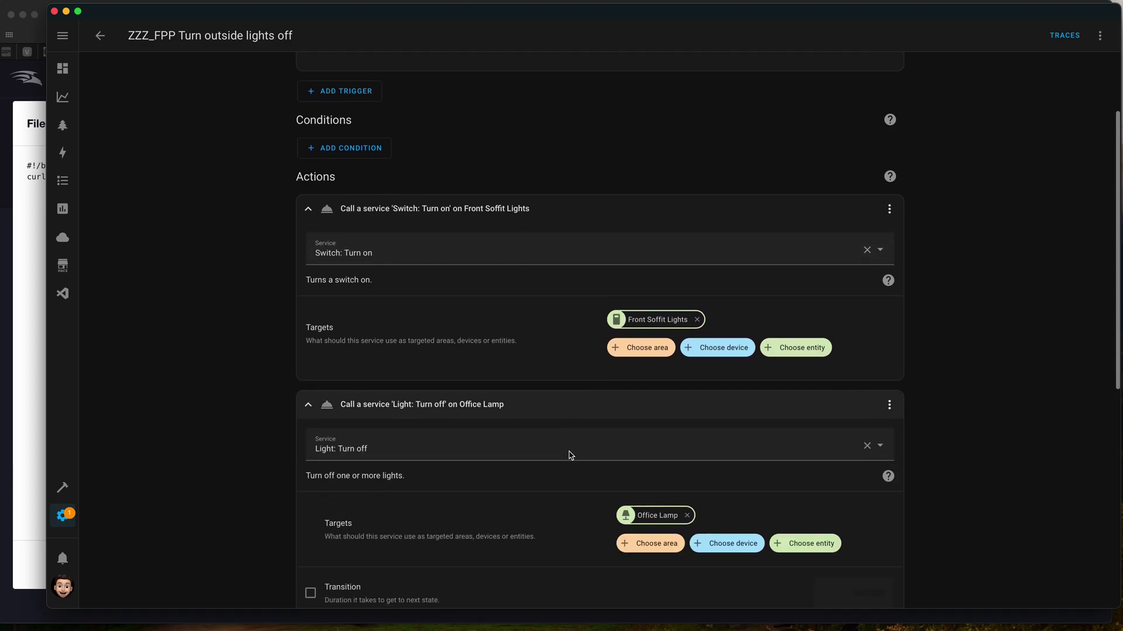
{"action": "left_click", "coordinate": [308, 407]}
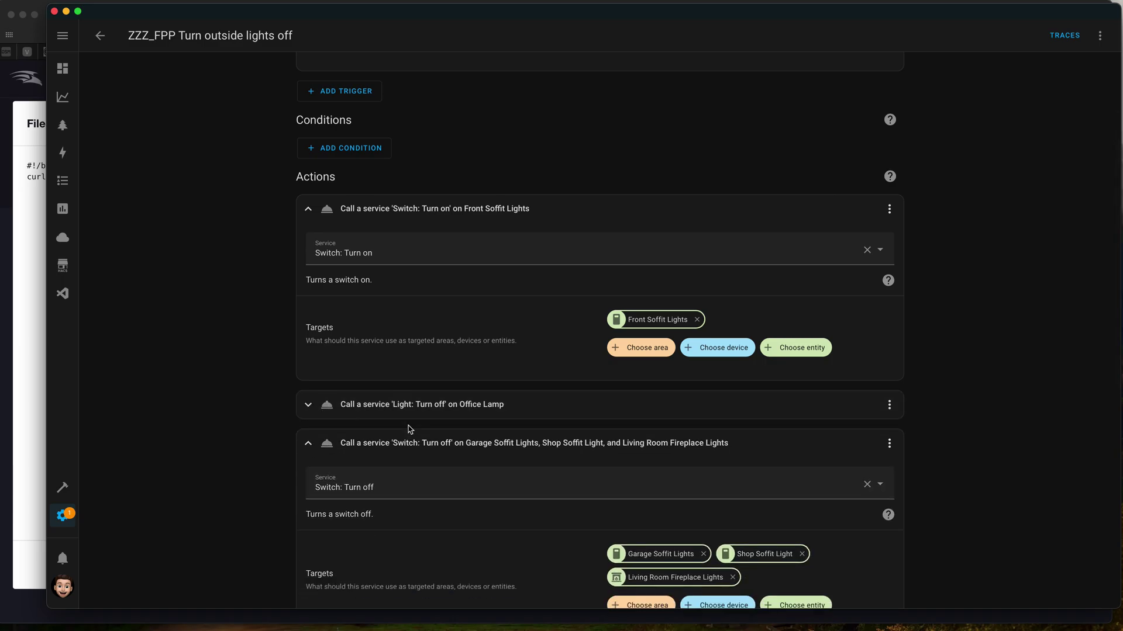
{"action": "scroll", "coordinate": [408, 431], "scroll_direction": "down", "scroll_amount": 3}
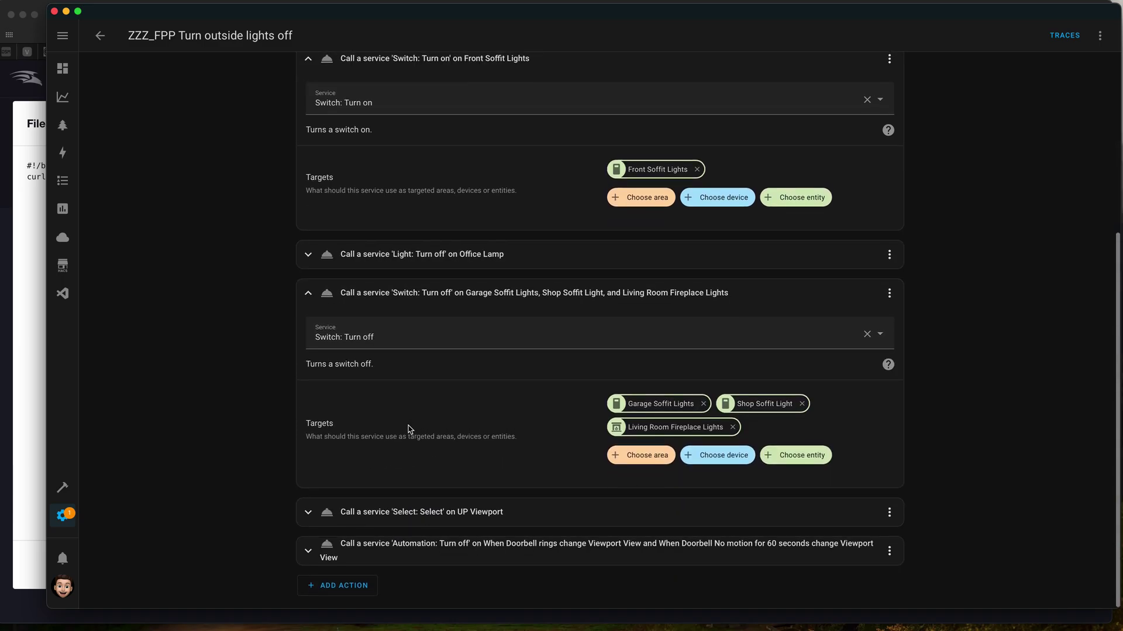
{"action": "left_click", "coordinate": [308, 512]}
{"action": "scroll", "coordinate": [499, 455], "scroll_direction": "down", "scroll_amount": 4}
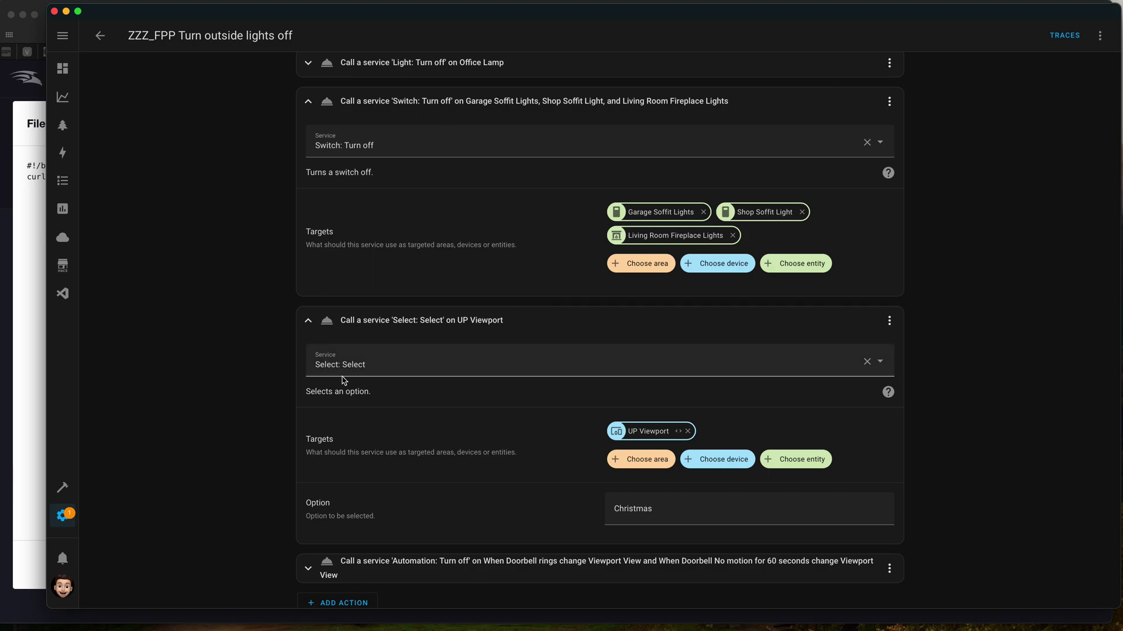
{"action": "scroll", "coordinate": [262, 380], "scroll_direction": "down", "scroll_amount": 1}
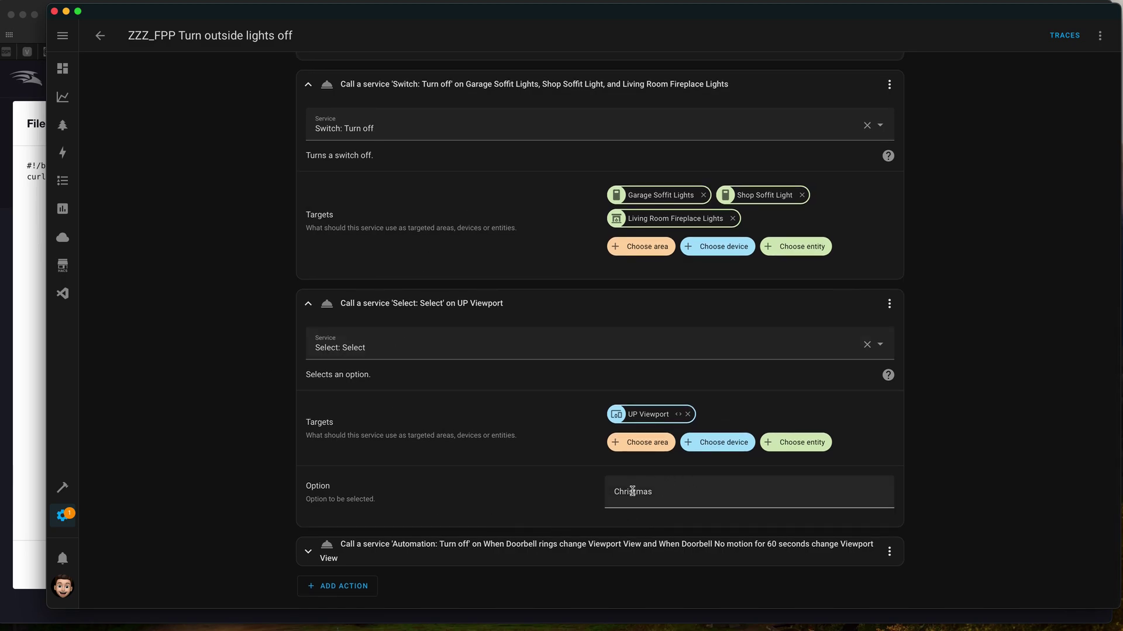
{"action": "left_click", "coordinate": [309, 305]}
{"action": "left_click", "coordinate": [308, 552]}
{"action": "scroll", "coordinate": [278, 449], "scroll_direction": "down", "scroll_amount": 2}
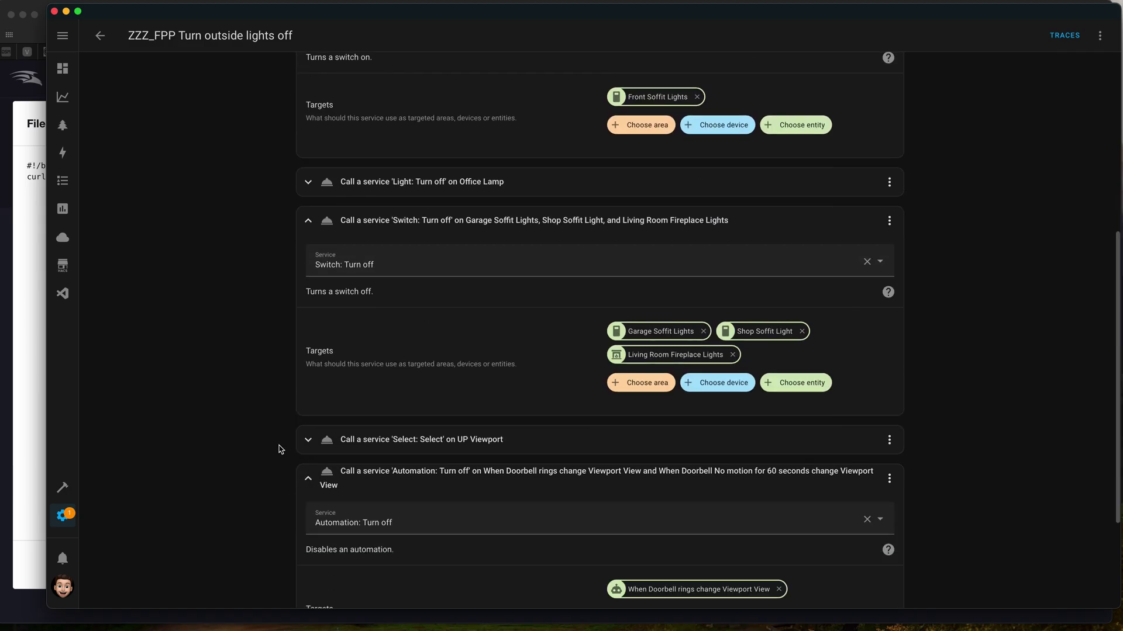
{"action": "scroll", "coordinate": [280, 449], "scroll_direction": "down", "scroll_amount": 2}
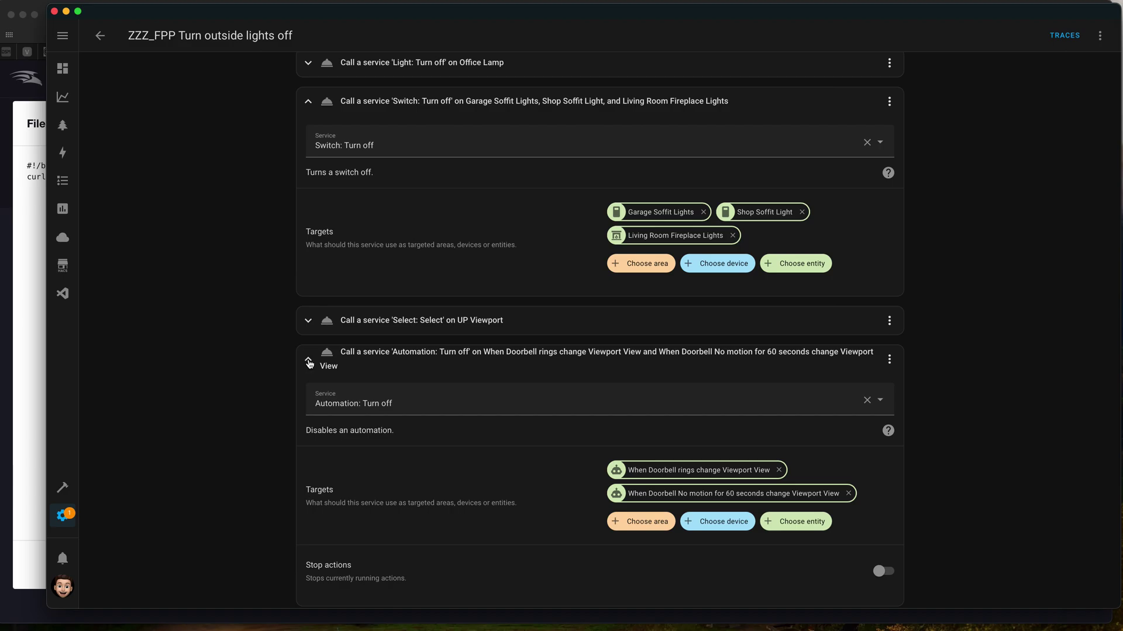
{"action": "left_click", "coordinate": [308, 361]}
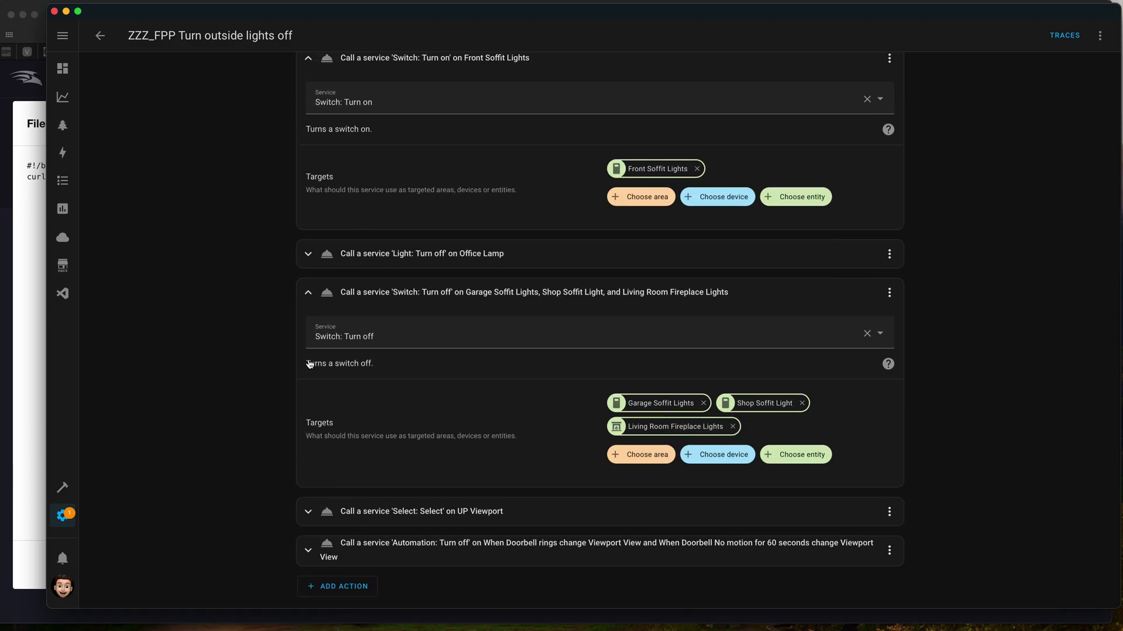
- Bring the FPP browser forward and return to the Scheduler with its 05:00, 05:30 PM and Christmas_2023 entries
{"action": "left_click", "coordinate": [27, 491]}
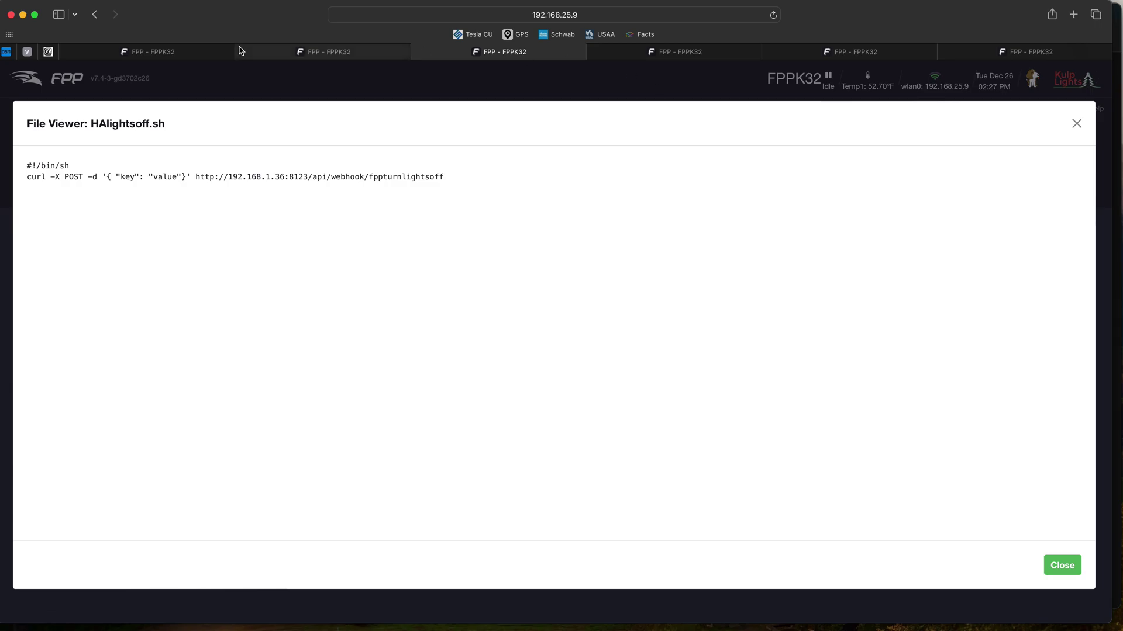
{"action": "left_click", "coordinate": [191, 49]}
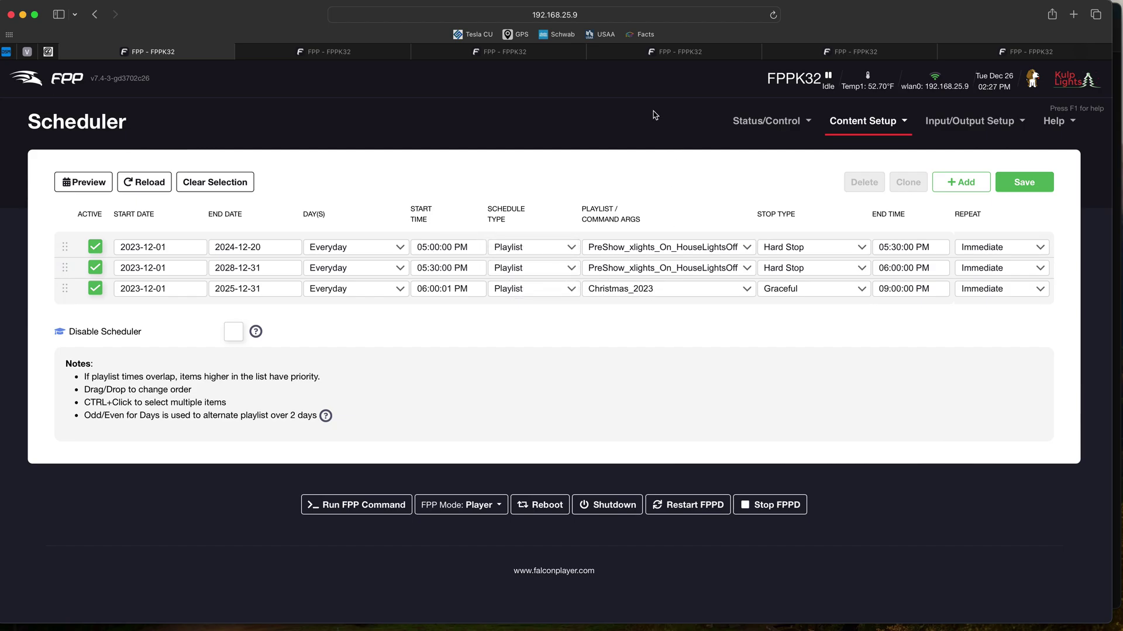
- Open the Christmas_2023 playlist and scroll down to its PostShow_xlights_Off_House_Lights_On Lead Out
{"action": "left_click", "coordinate": [673, 53]}
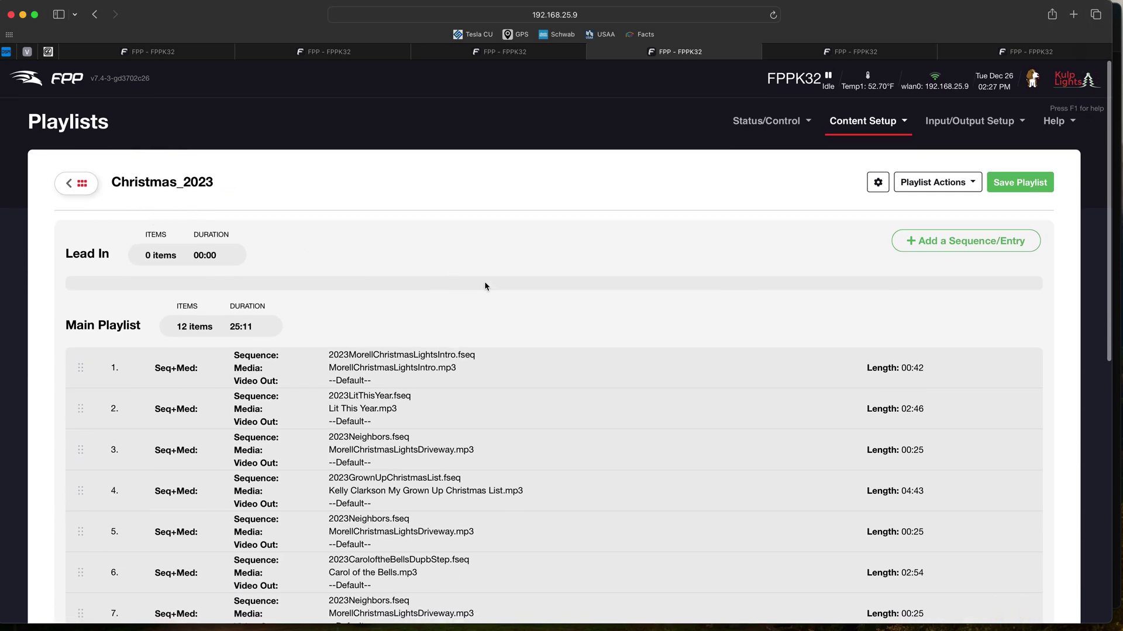
{"action": "scroll", "coordinate": [484, 281], "scroll_direction": "down", "scroll_amount": 3}
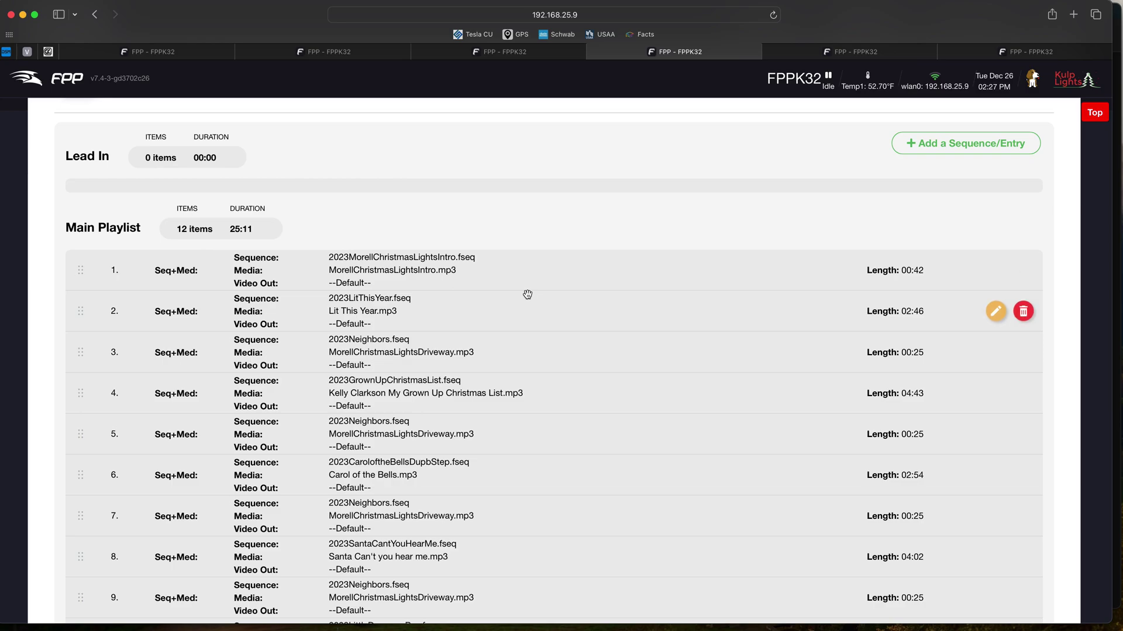
{"action": "scroll", "coordinate": [521, 287], "scroll_direction": "down", "scroll_amount": 2}
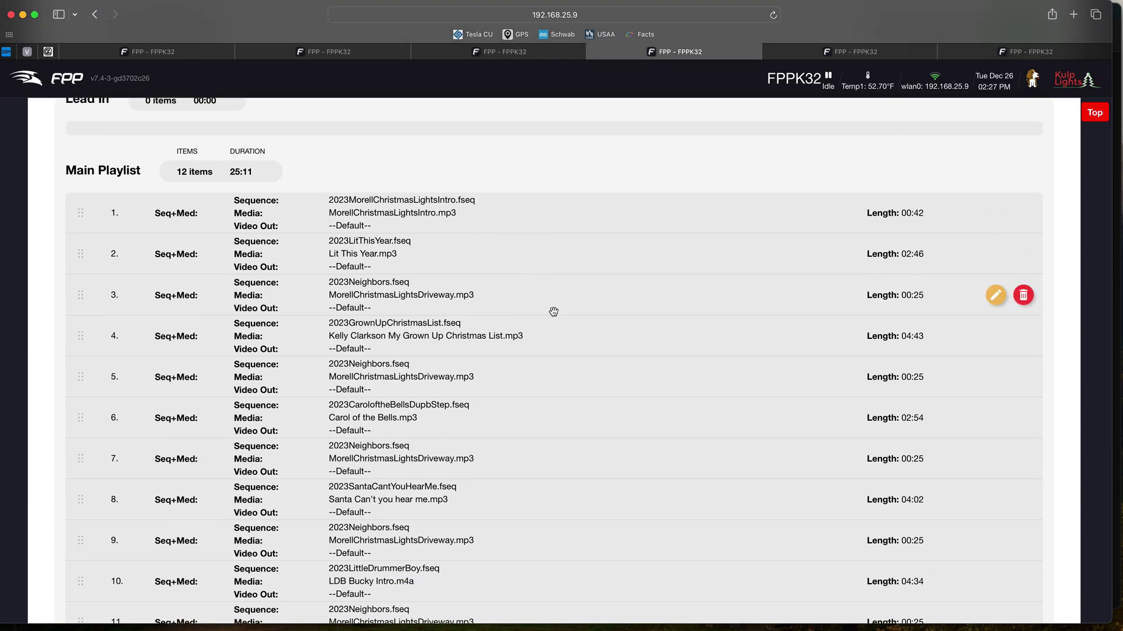
{"action": "scroll", "coordinate": [553, 312], "scroll_direction": "down", "scroll_amount": 1}
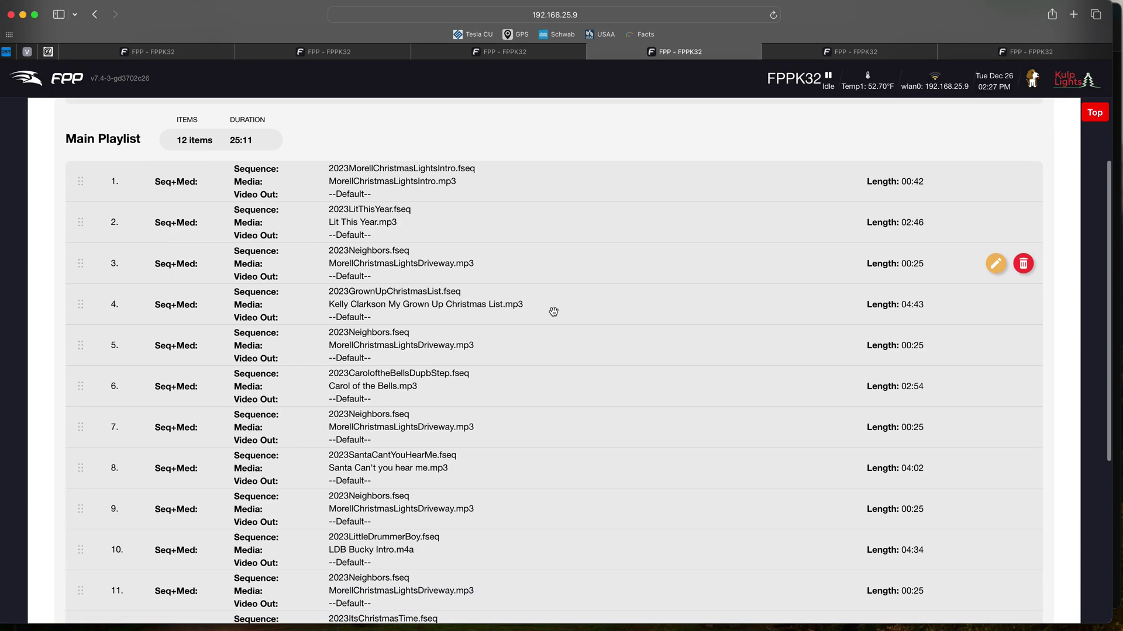
{"action": "scroll", "coordinate": [526, 386], "scroll_direction": "down", "scroll_amount": 9}
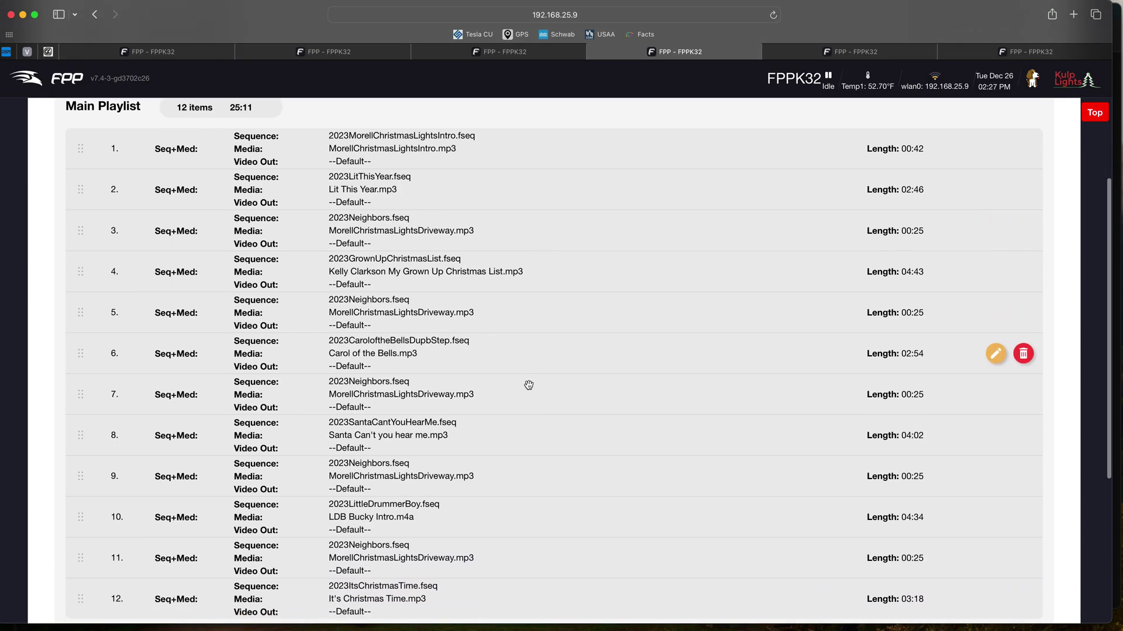
{"action": "scroll", "coordinate": [493, 282], "scroll_direction": "up", "scroll_amount": 10}
{"action": "scroll", "coordinate": [494, 283], "scroll_direction": "down", "scroll_amount": 4}
- Glance at the FPP schedule, then return to the Christmas_2023 playlist's Lead Out section
{"action": "key", "text": "super+1"}
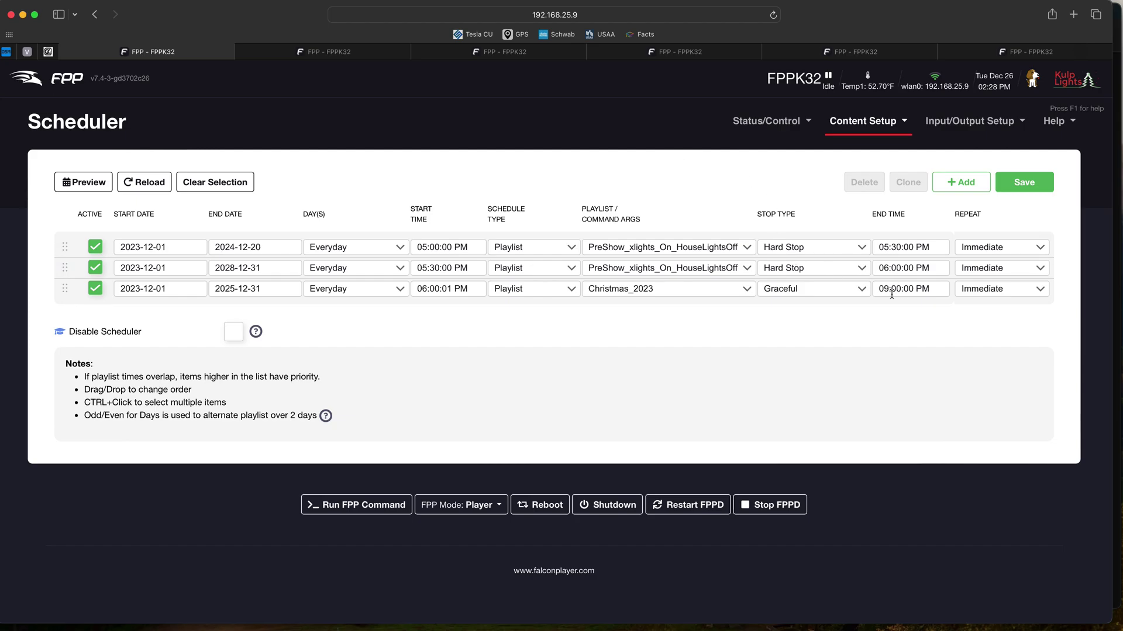
{"action": "left_click", "coordinate": [655, 55]}
{"action": "scroll", "coordinate": [609, 383], "scroll_direction": "down", "scroll_amount": 5}
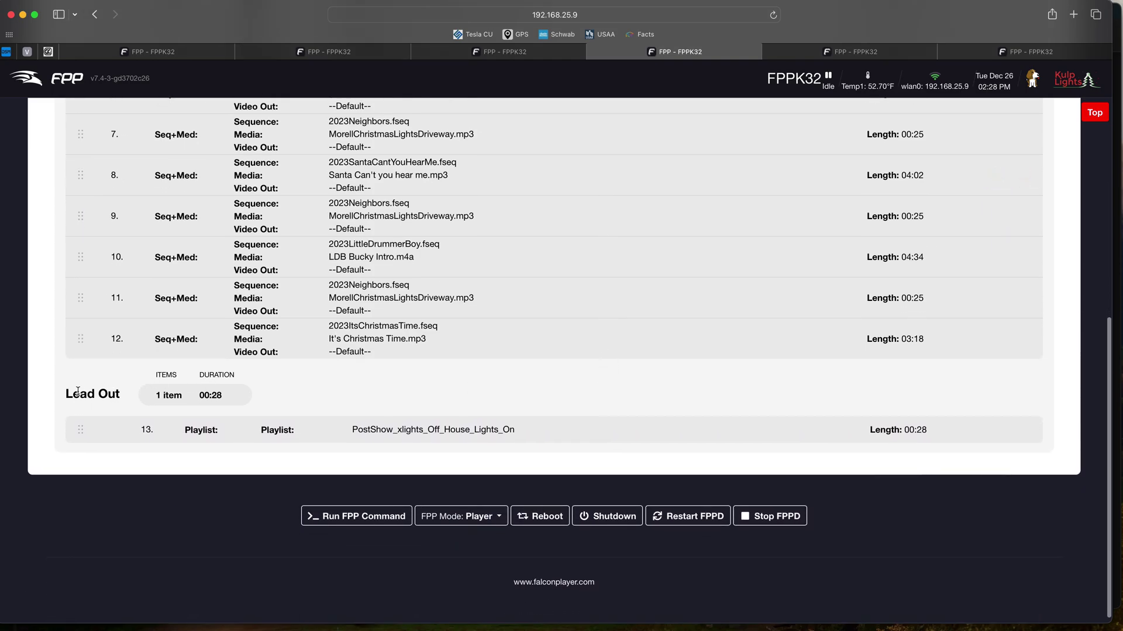
{"action": "mouse_move", "coordinate": [238, 426]}
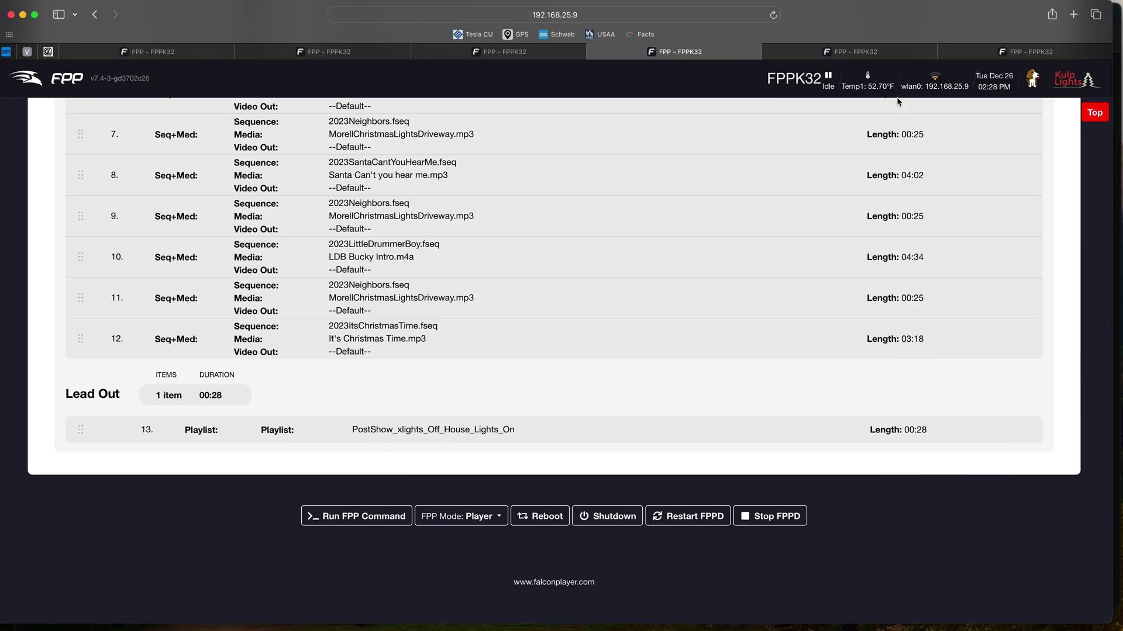
- Open the PostShow_xlights_Off_House_Lights_On playlist, then view its HAlightson.sh script posting to fppturnlightson
{"action": "left_click", "coordinate": [851, 51]}
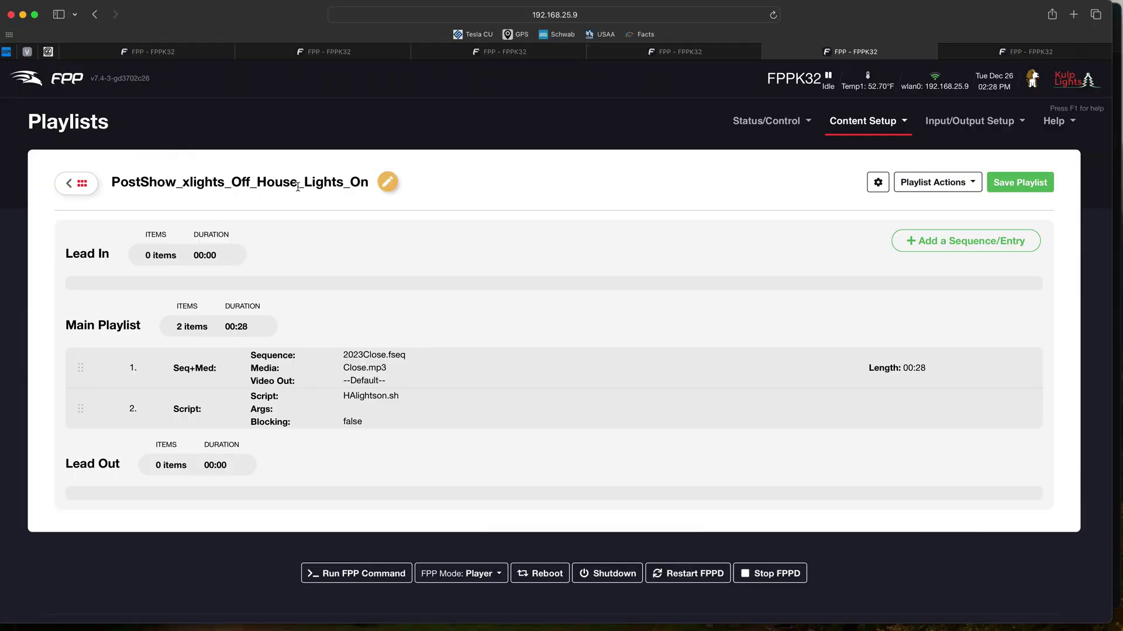
{"action": "mouse_move", "coordinate": [349, 351]}
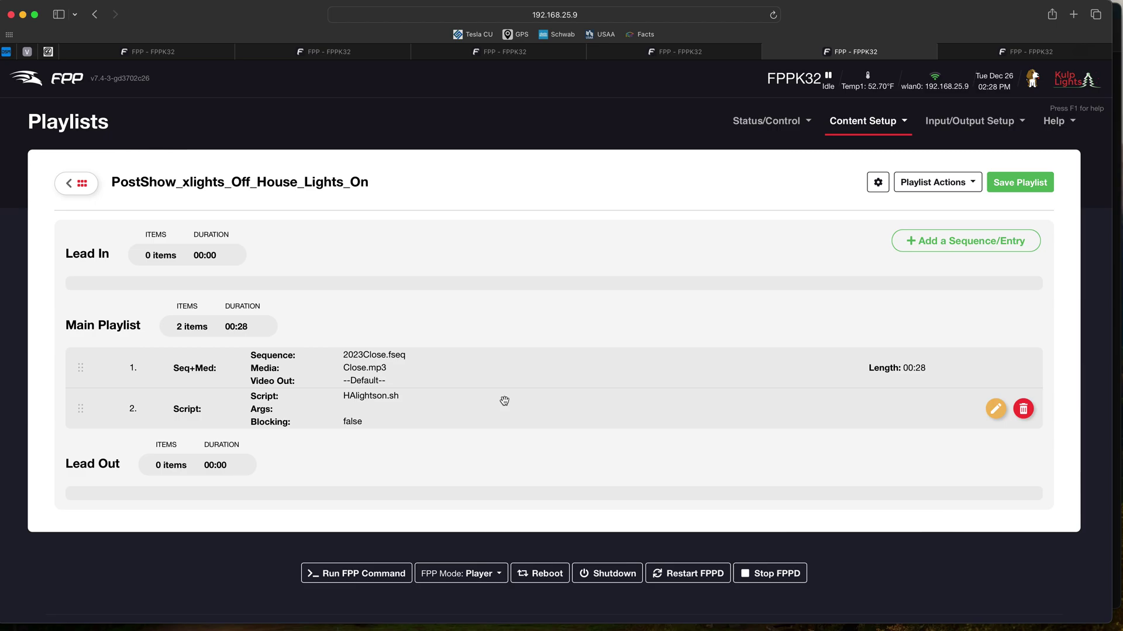
{"action": "left_click", "coordinate": [1012, 57]}
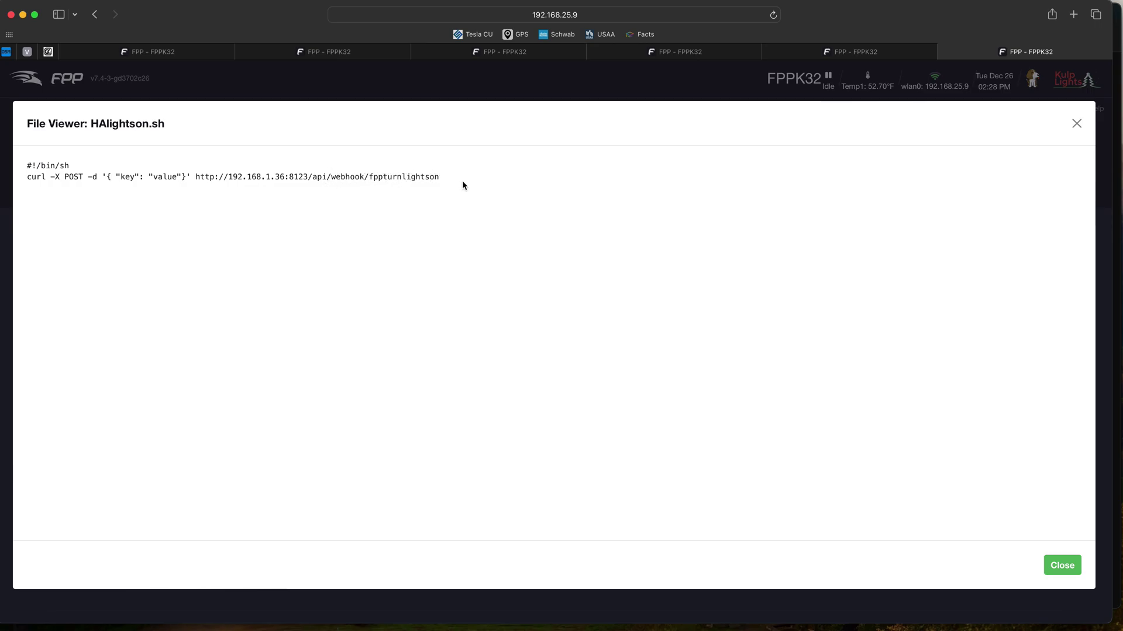
- Select fppturnlightsoff in HAlightsoff.sh and fppturnlightson in HAlightson.sh, then switch to Home Assistant
{"action": "left_click", "coordinate": [491, 52]}
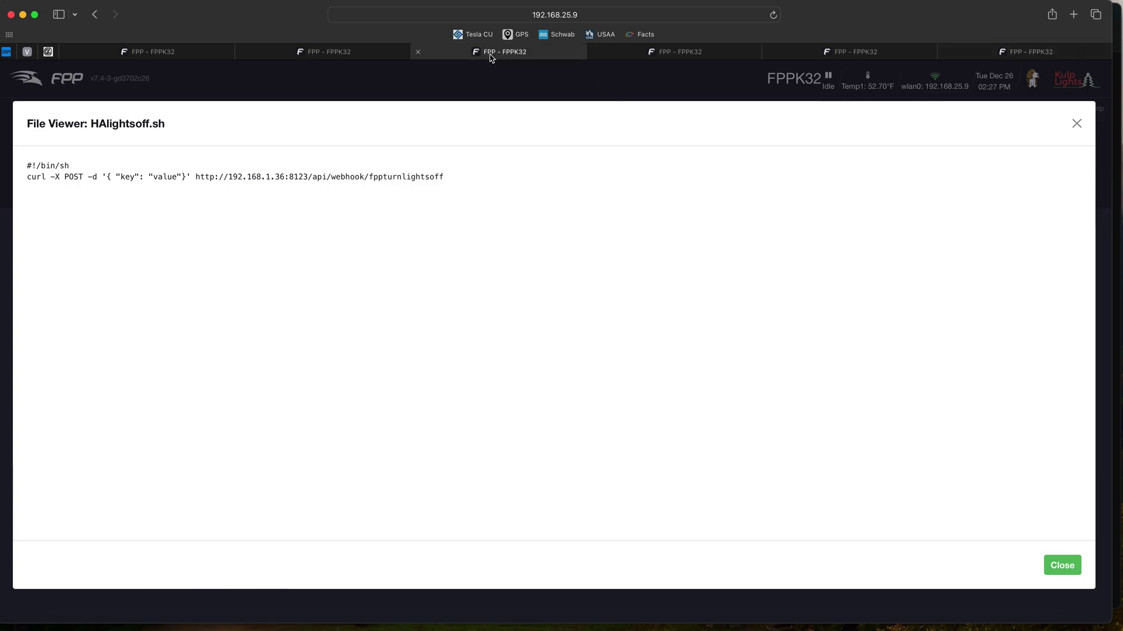
{"action": "double_click", "coordinate": [435, 178]}
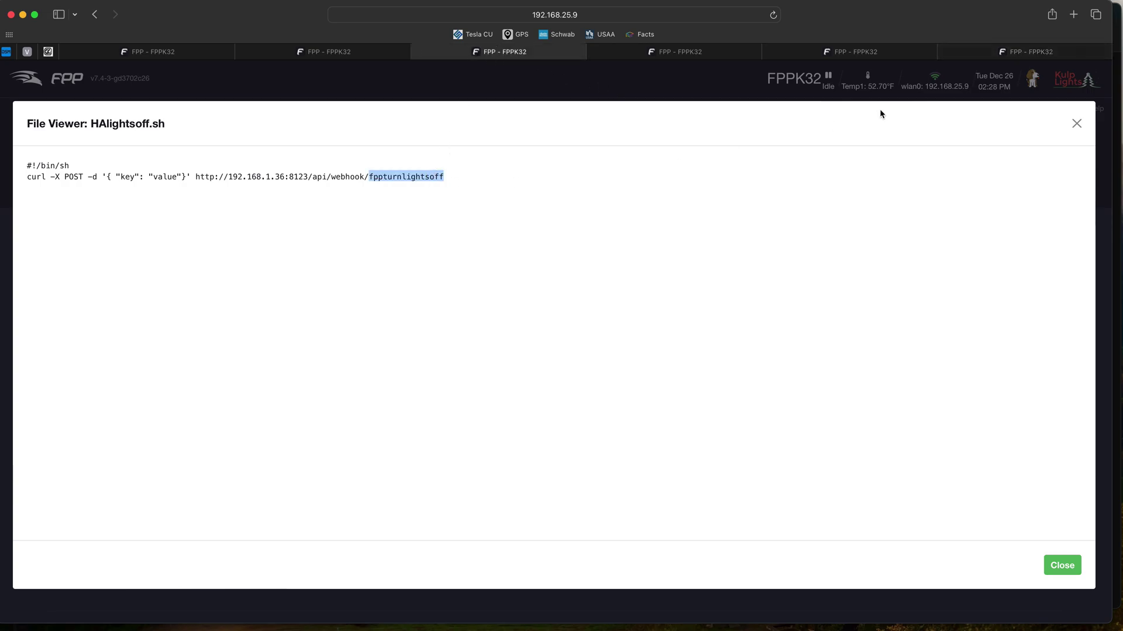
{"action": "left_click", "coordinate": [1038, 50]}
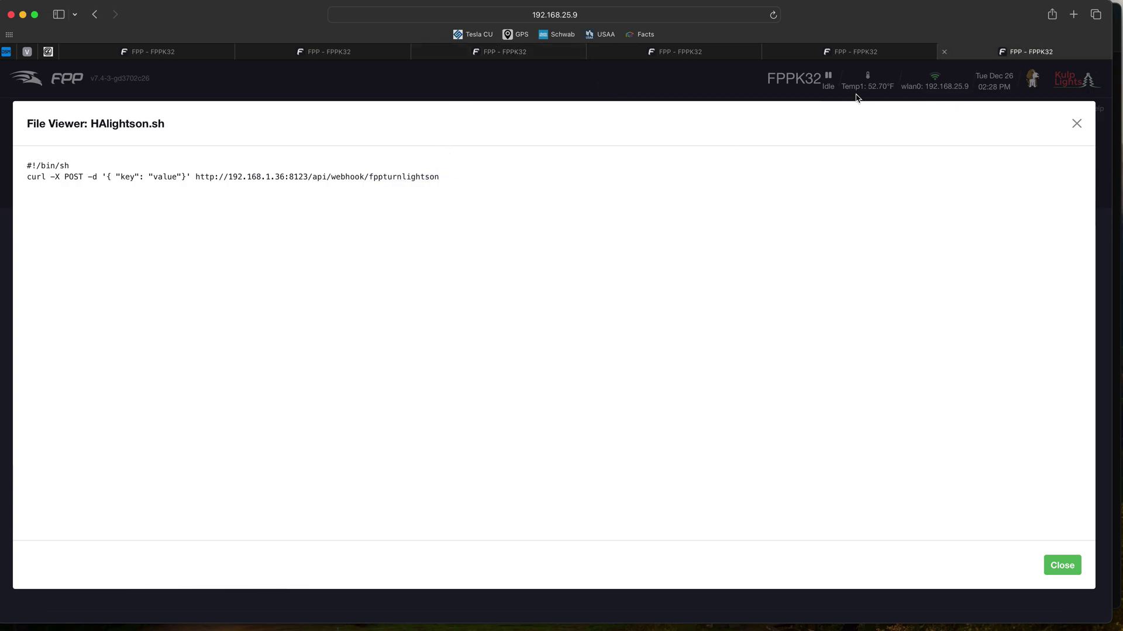
{"action": "double_click", "coordinate": [423, 177]}
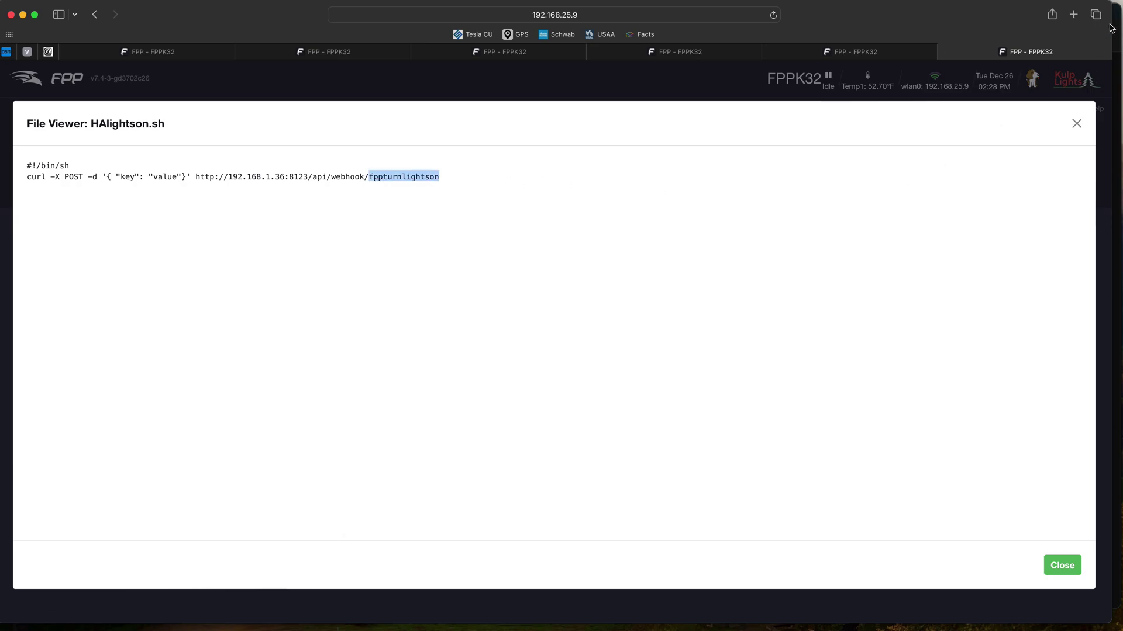
{"action": "key", "text": "super+Tab"}
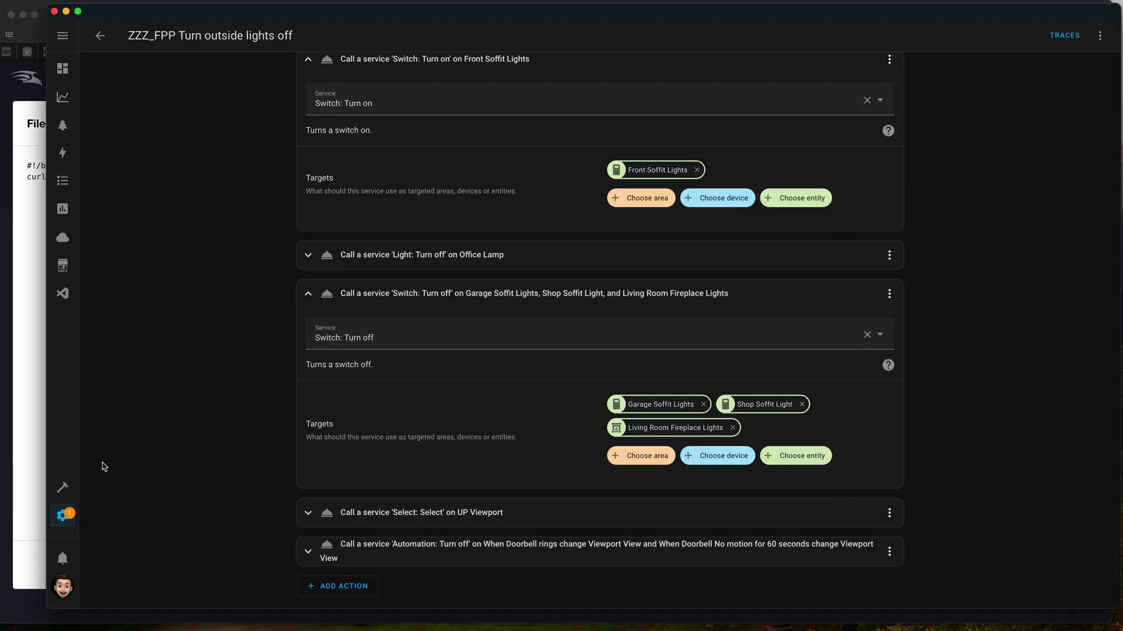
- Open ZZZ_FPP Turn outside lights on and expand its fppturnlightson trigger, switch action and soffit scene action
{"action": "left_click", "coordinate": [98, 37]}
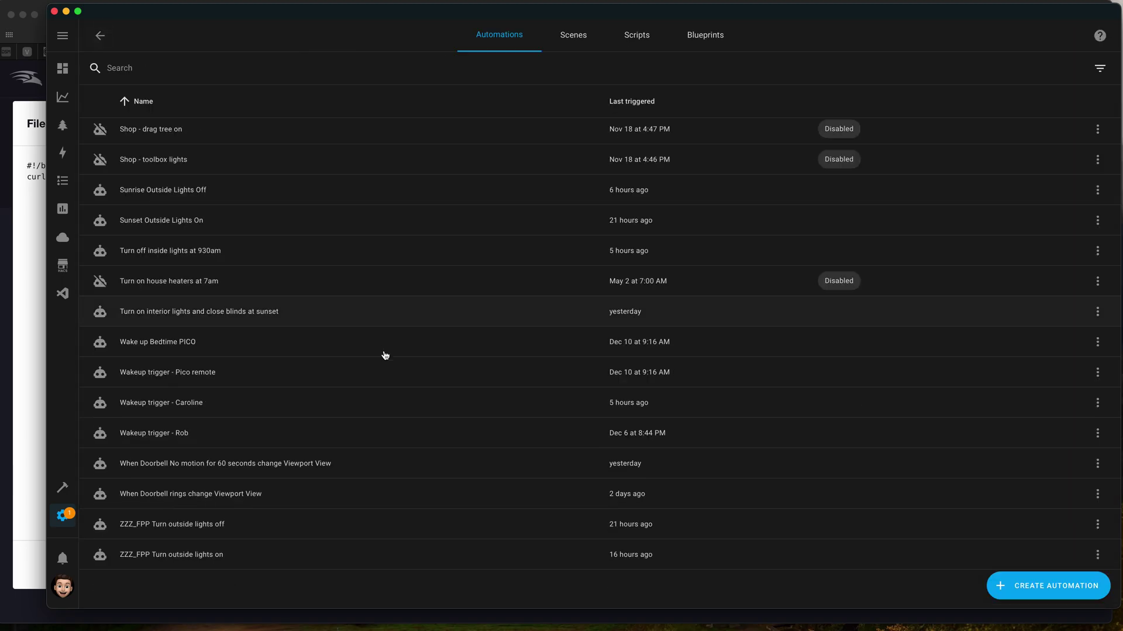
{"action": "left_click", "coordinate": [209, 558]}
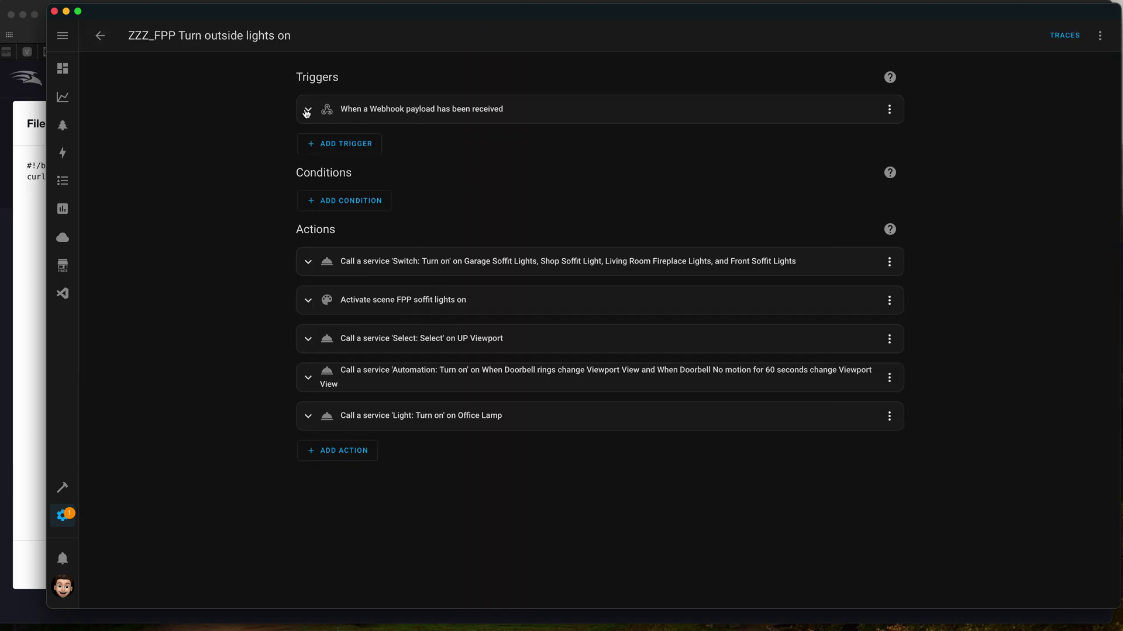
{"action": "left_click", "coordinate": [308, 110]}
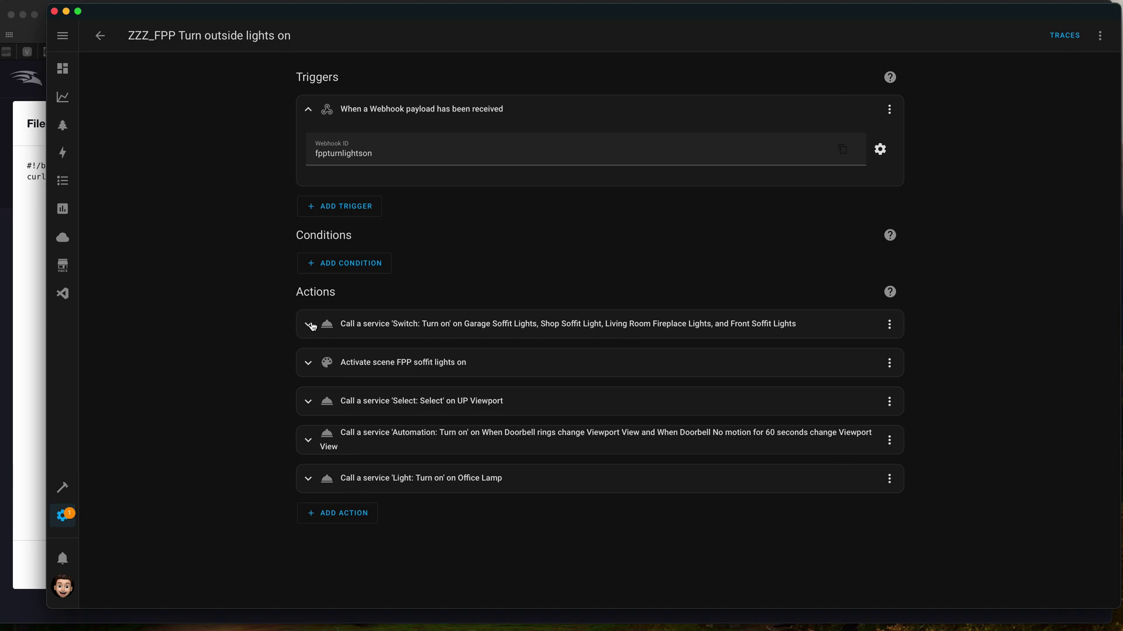
{"action": "left_click", "coordinate": [309, 325]}
{"action": "left_click", "coordinate": [310, 363]}
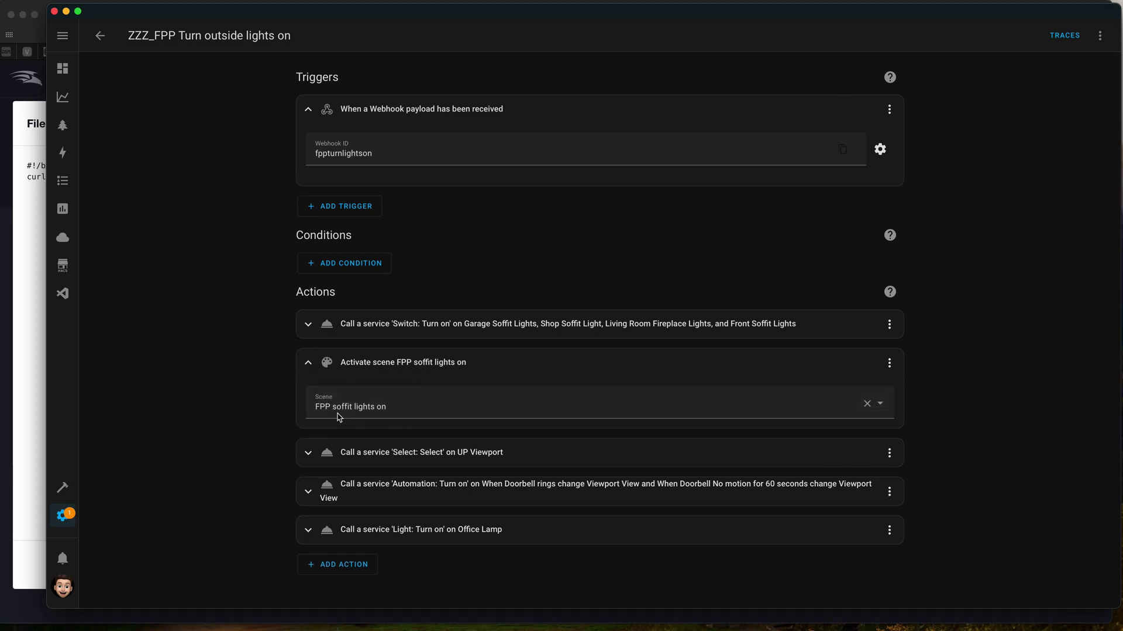
- Step through the UP Viewport option 16, doorbell automations turn-on and Office Lamp 100% brightness actions
{"action": "left_click", "coordinate": [309, 363]}
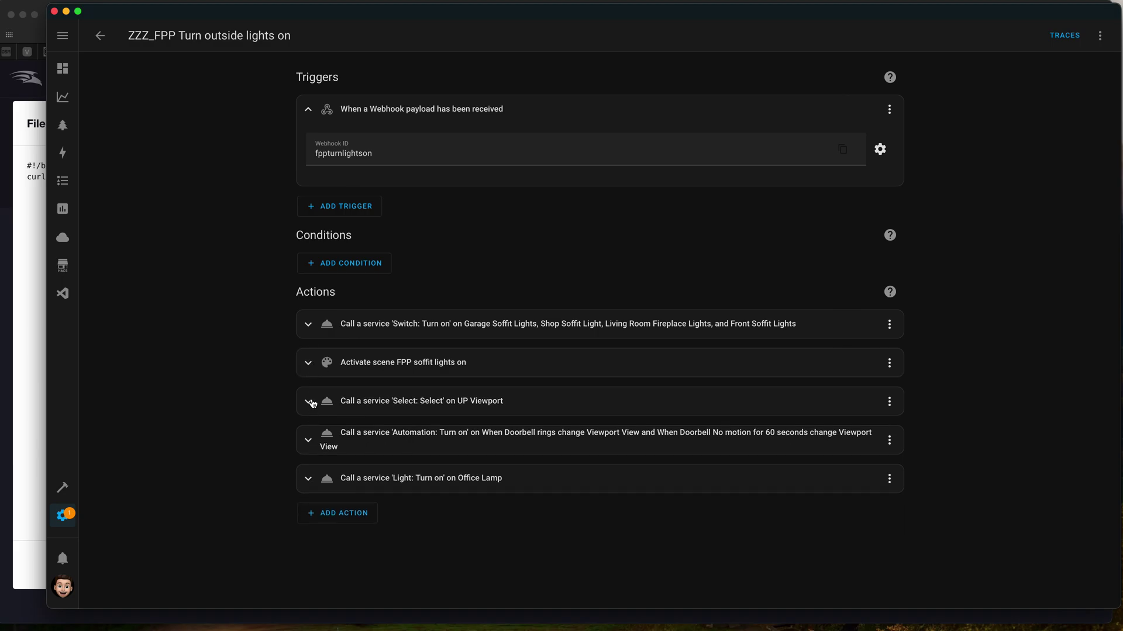
{"action": "left_click", "coordinate": [310, 401]}
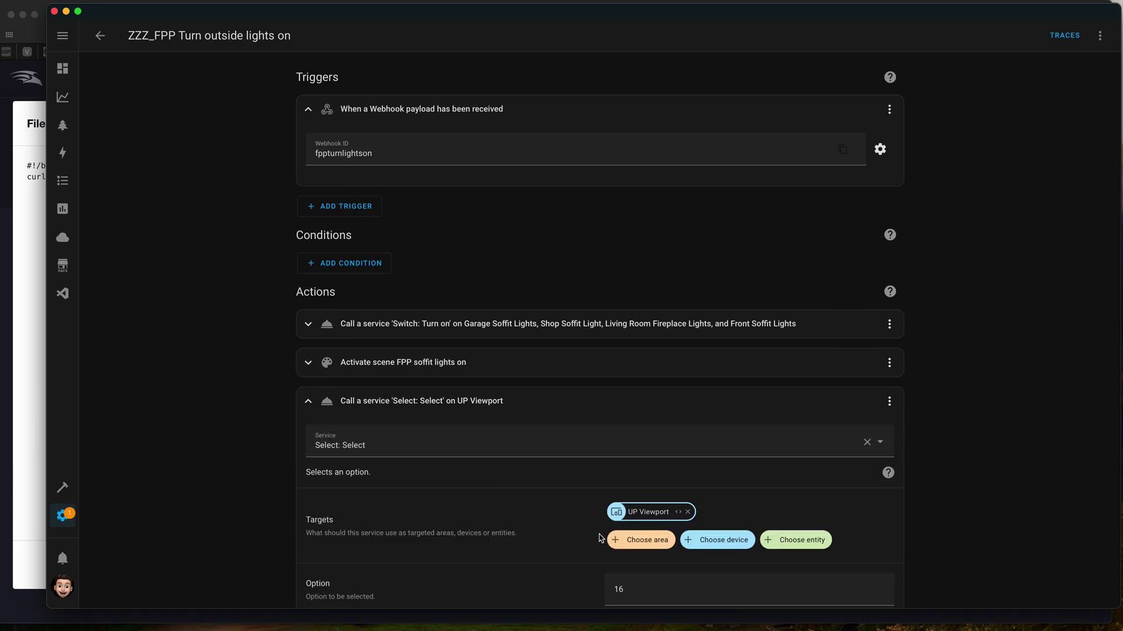
{"action": "scroll", "coordinate": [619, 556], "scroll_direction": "down", "scroll_amount": 3}
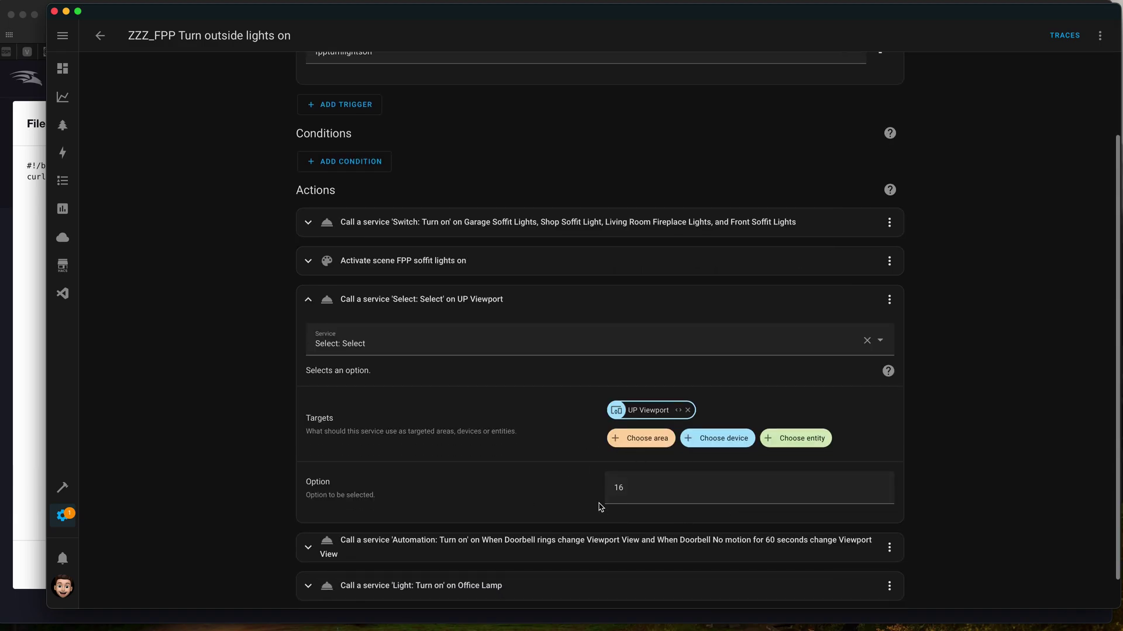
{"action": "left_click", "coordinate": [309, 309]}
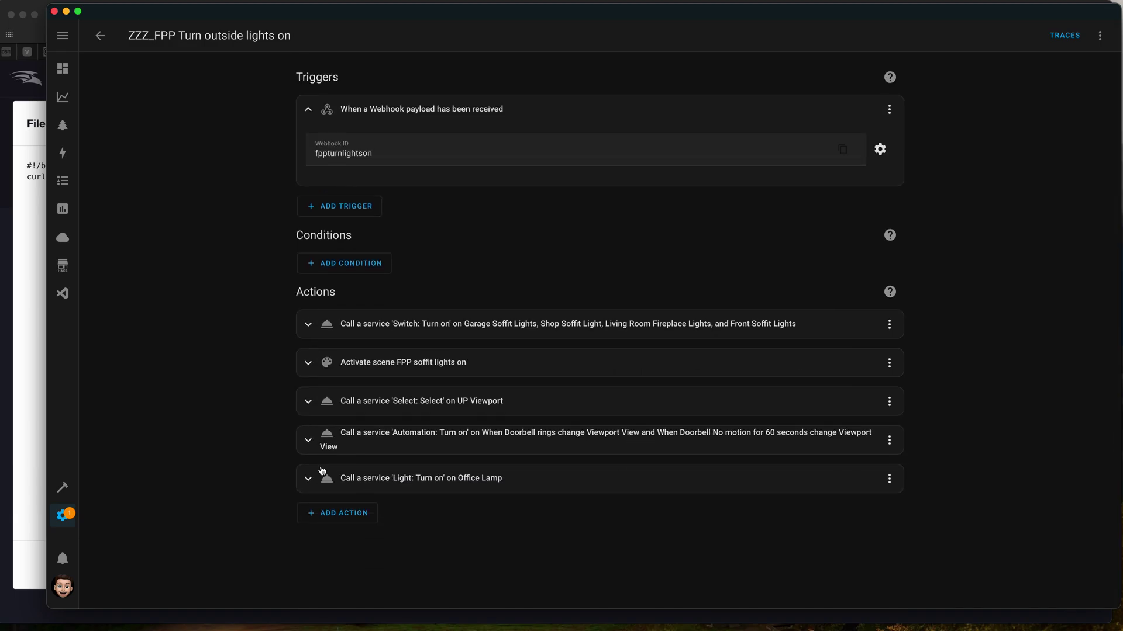
{"action": "left_click", "coordinate": [311, 444]}
{"action": "scroll", "coordinate": [283, 481], "scroll_direction": "down", "scroll_amount": 3}
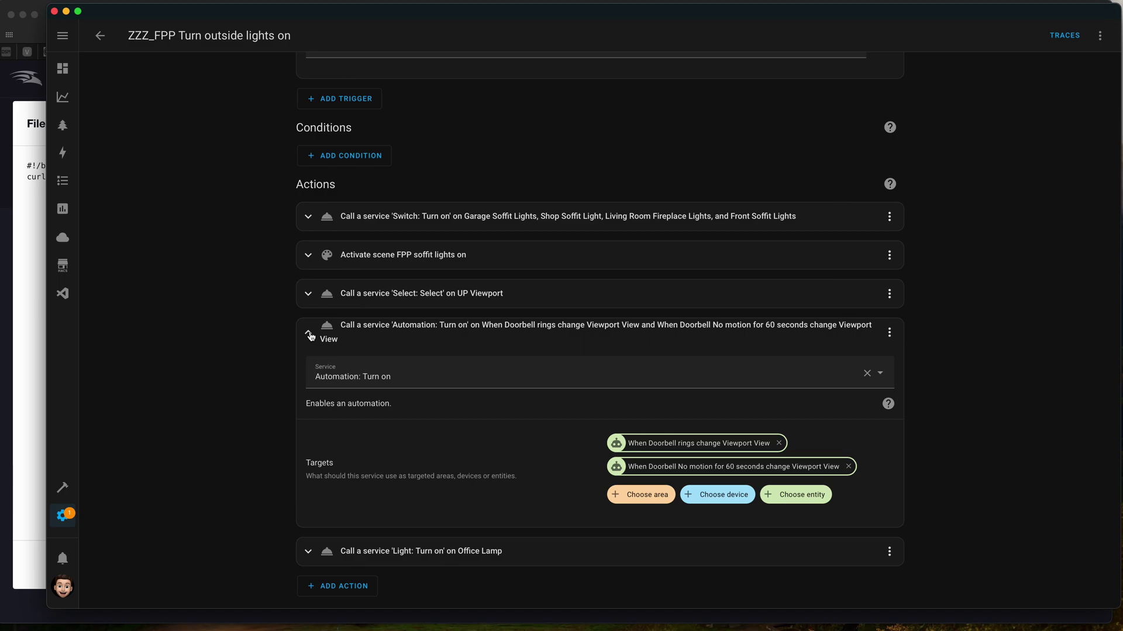
{"action": "left_click", "coordinate": [309, 334]}
{"action": "left_click", "coordinate": [308, 483]}
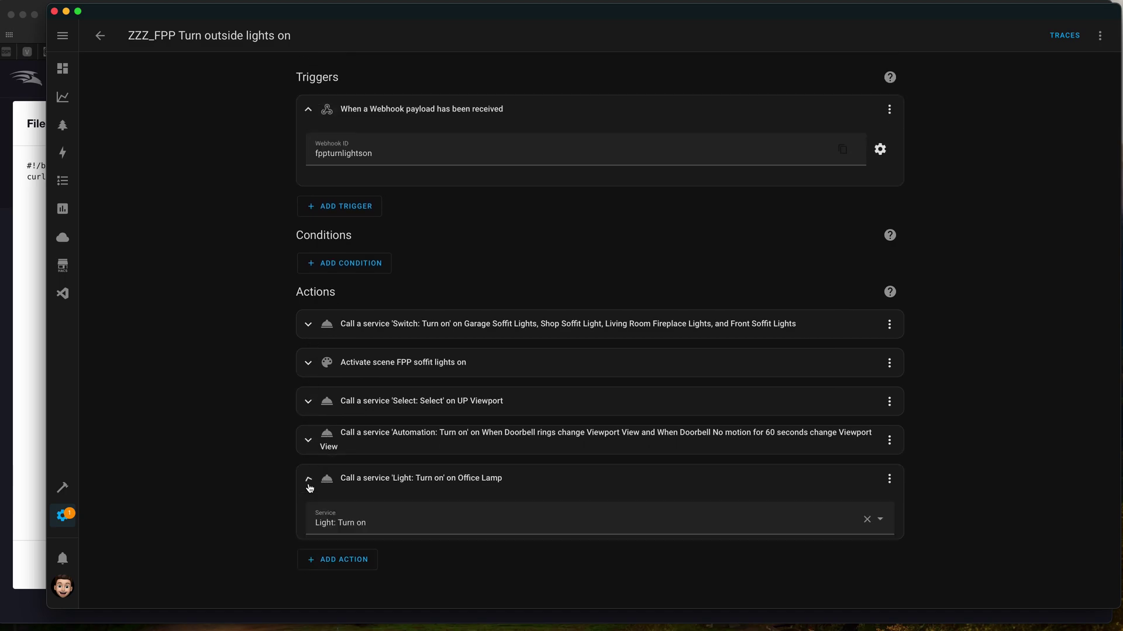
{"action": "scroll", "coordinate": [535, 507], "scroll_direction": "down", "scroll_amount": 3}
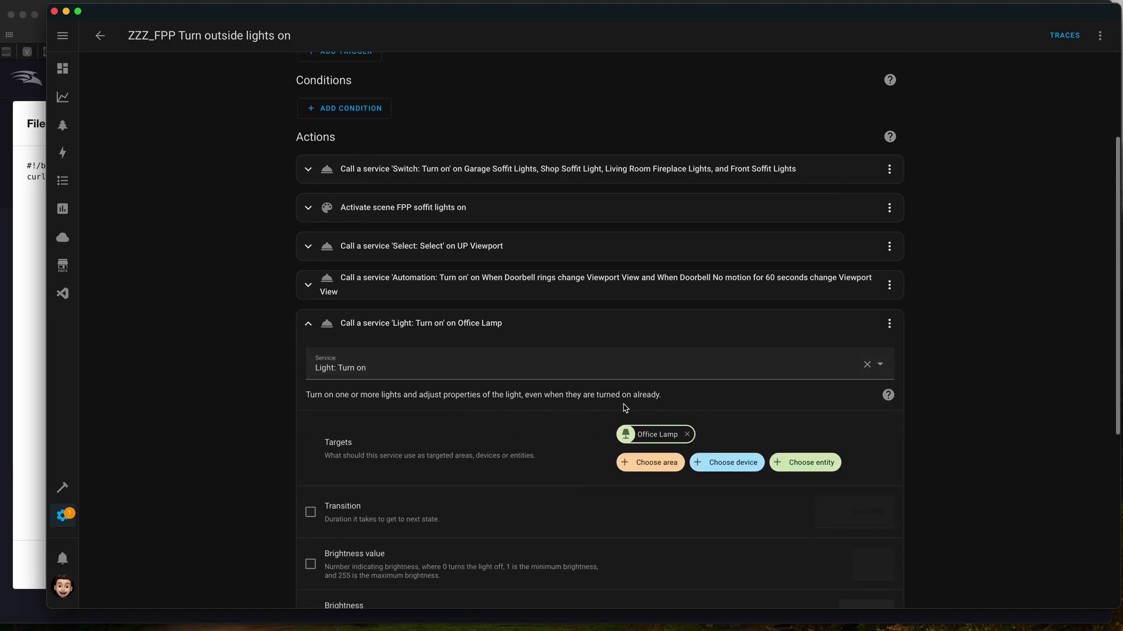
{"action": "scroll", "coordinate": [623, 409], "scroll_direction": "down", "scroll_amount": 4}
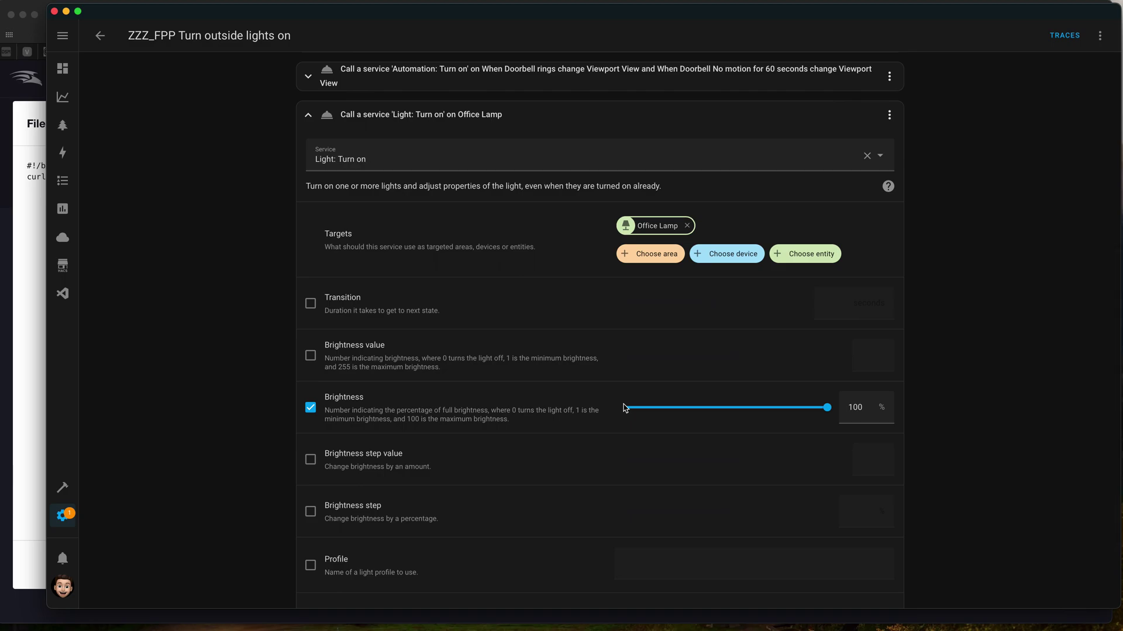
- Verify the fppturnlightson webhook accepts POST from the local network only, then return to HAlightson.sh
{"action": "left_click", "coordinate": [24, 522]}
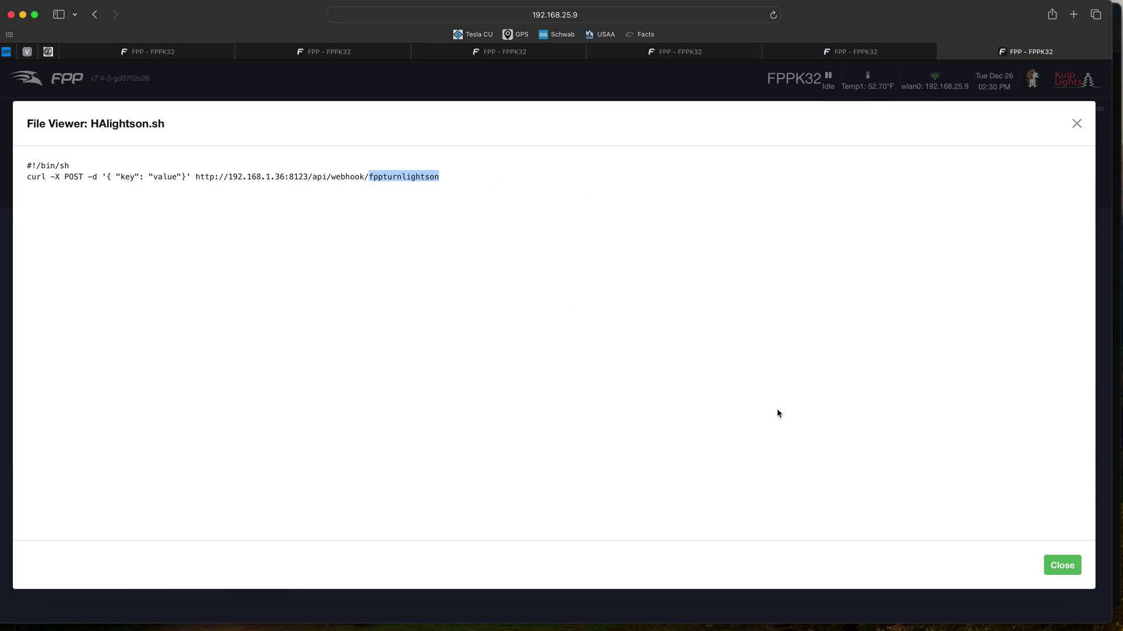
{"action": "left_click", "coordinate": [1117, 43]}
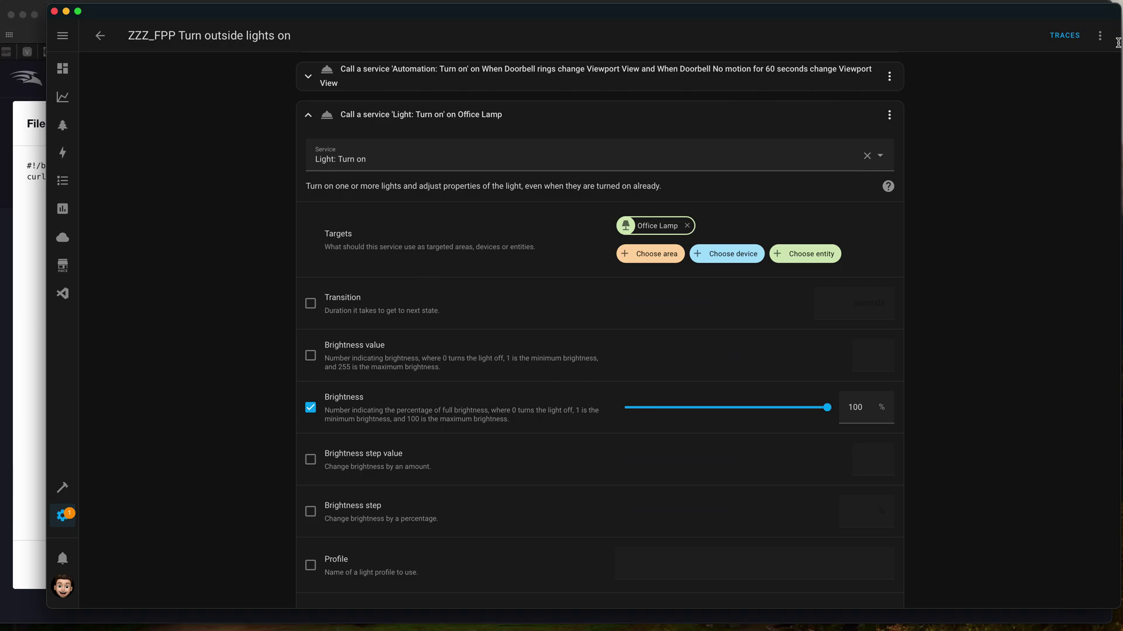
{"action": "scroll", "coordinate": [629, 258], "scroll_direction": "up", "scroll_amount": 7}
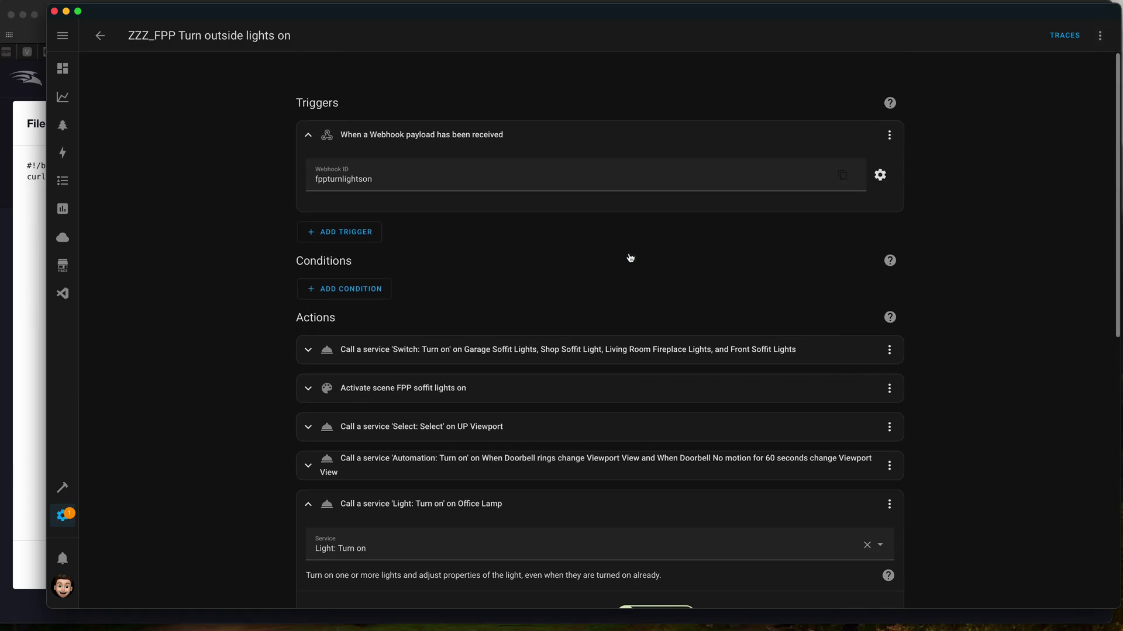
{"action": "scroll", "coordinate": [629, 258], "scroll_direction": "down", "scroll_amount": 1}
{"action": "left_click", "coordinate": [881, 150]}
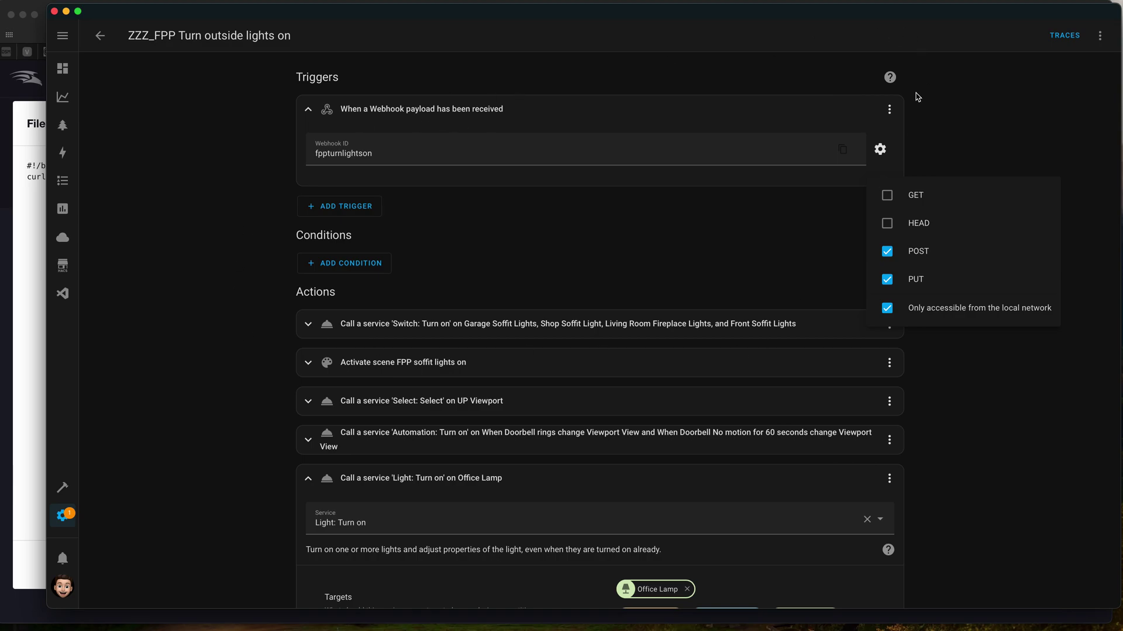
{"action": "left_click", "coordinate": [26, 517]}
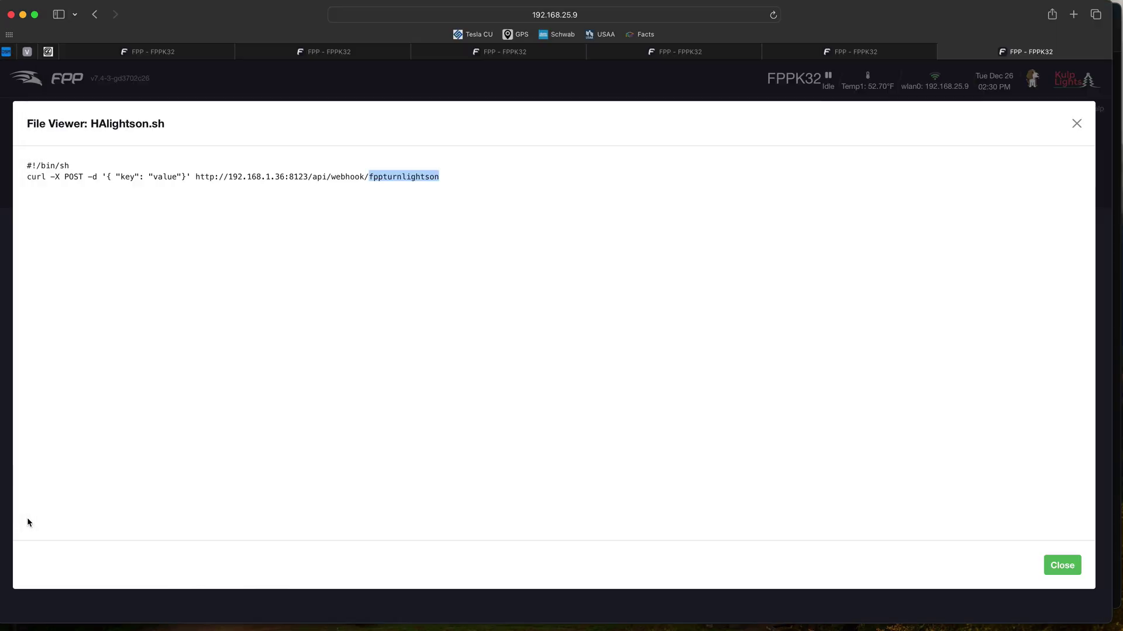